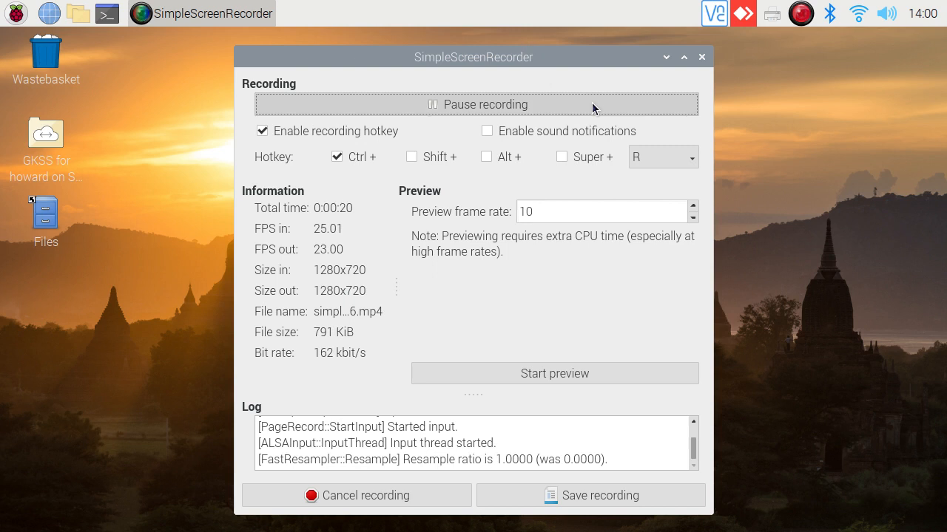
- Minimise the screen recorder window and start LibreOffice Writer
left_click(666, 58)
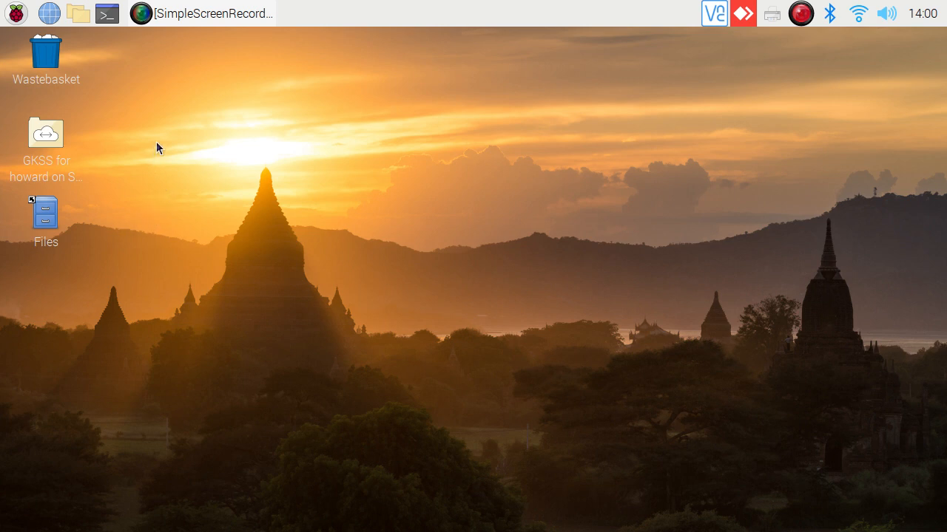
left_click(13, 16)
mouse_move(32, 43)
mouse_move(43, 99)
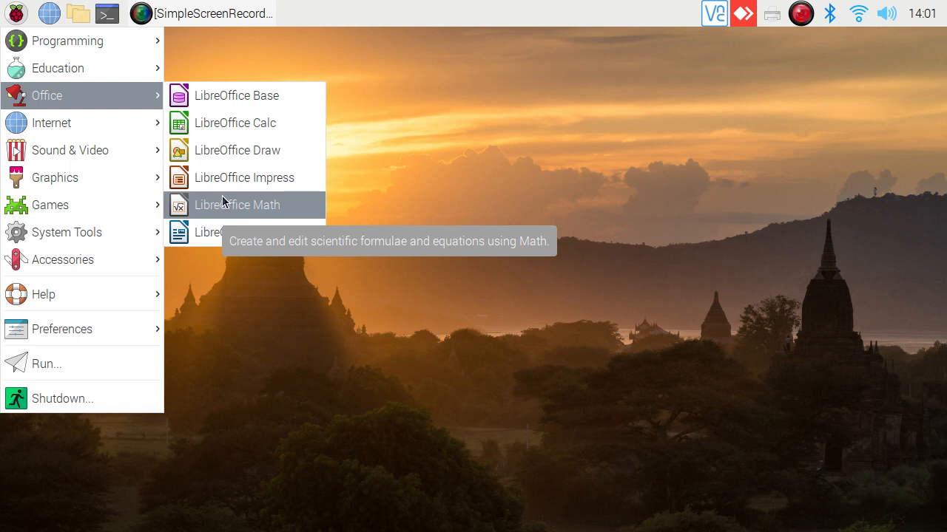
left_click(209, 234)
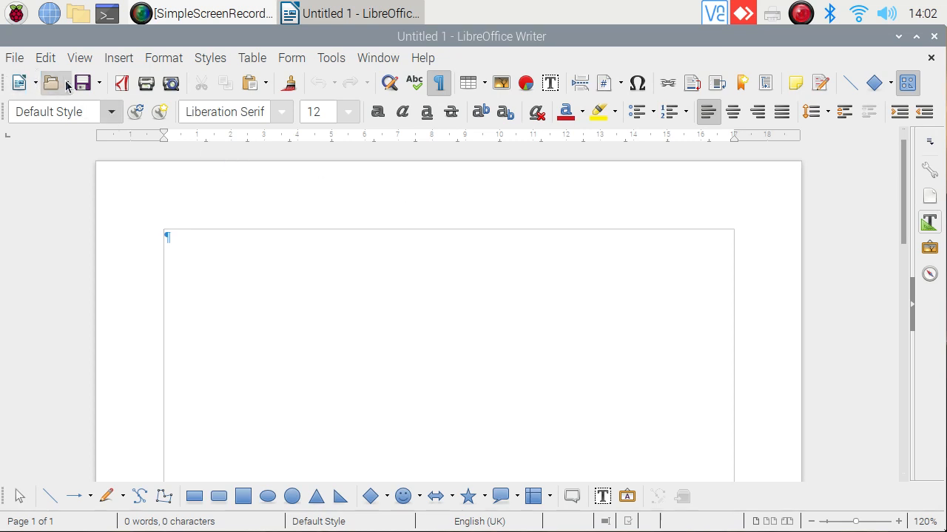
- Open the file Tips and Tricks.odt from the GKSS Writer folder inside Documents
left_click(15, 59)
mouse_move(16, 62)
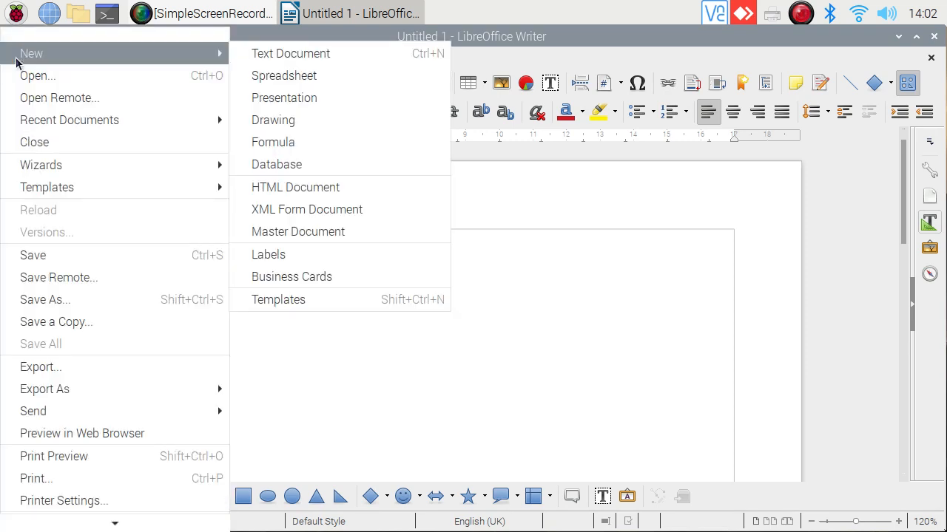
left_click(39, 82)
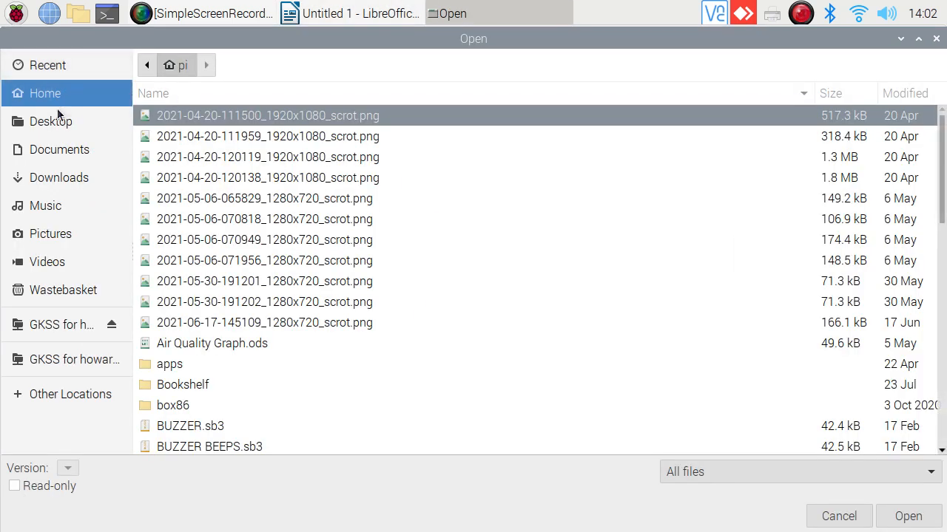
left_click(52, 152)
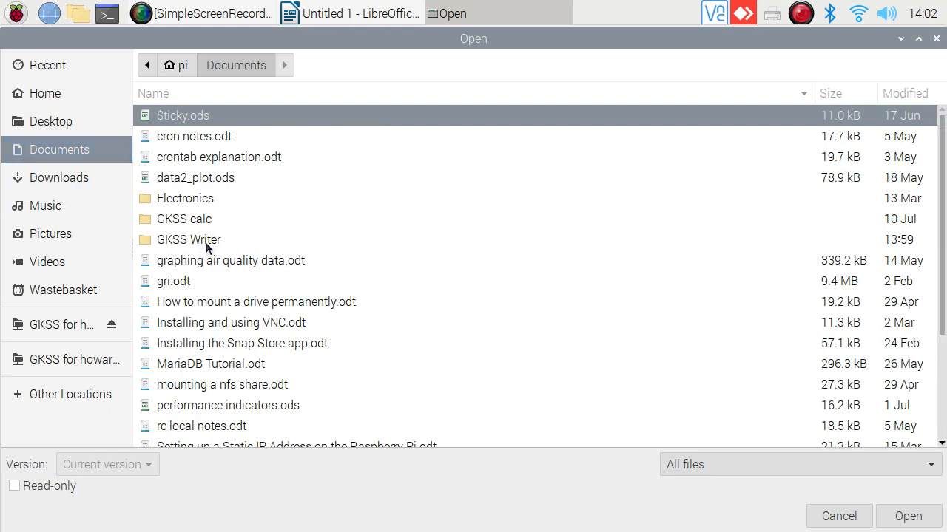
double_click(157, 241)
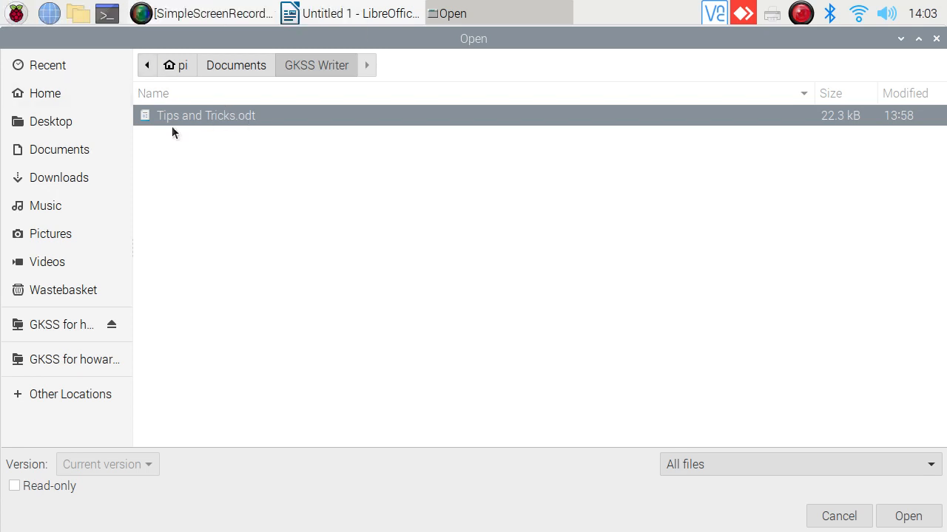
left_click(909, 519)
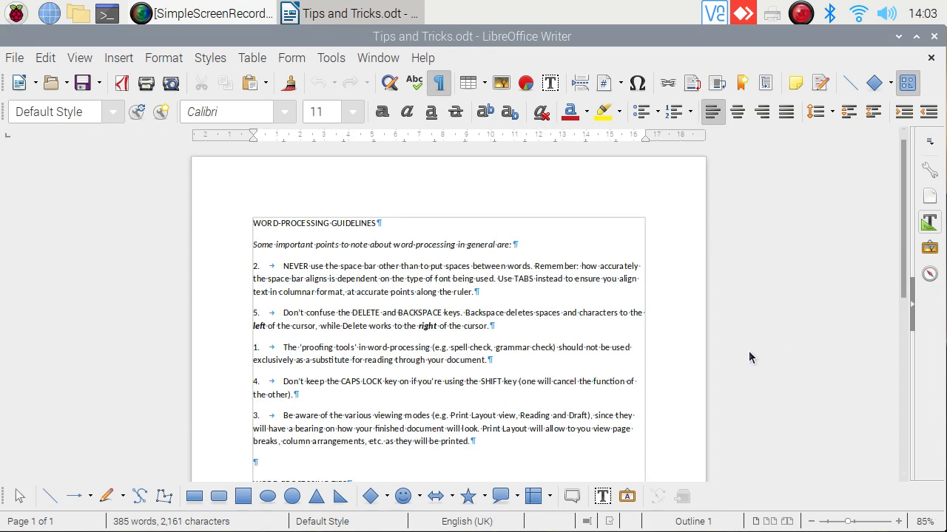
- Examine the document's word-processing guidelines and tips lists and the order of their numbered items
scroll(775, 312, "down", 5)
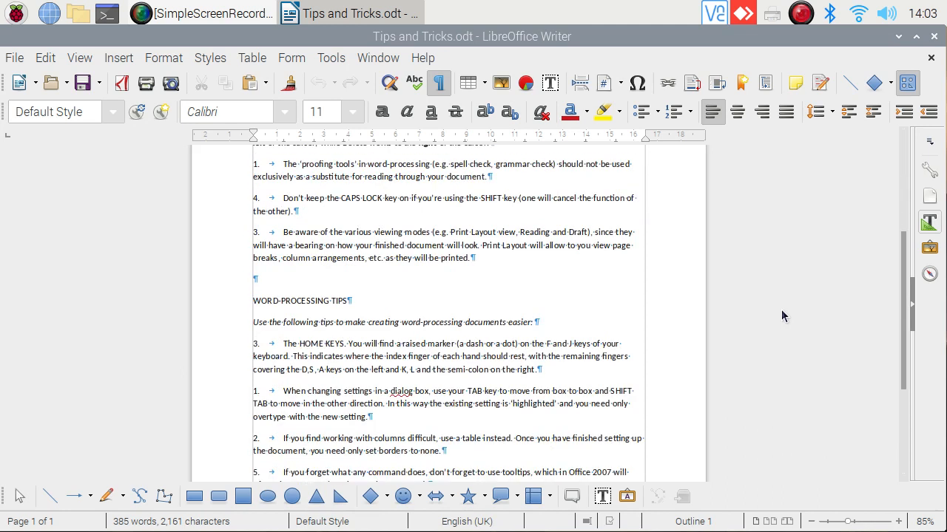
scroll(778, 309, "down", 2)
scroll(778, 310, "up", 6)
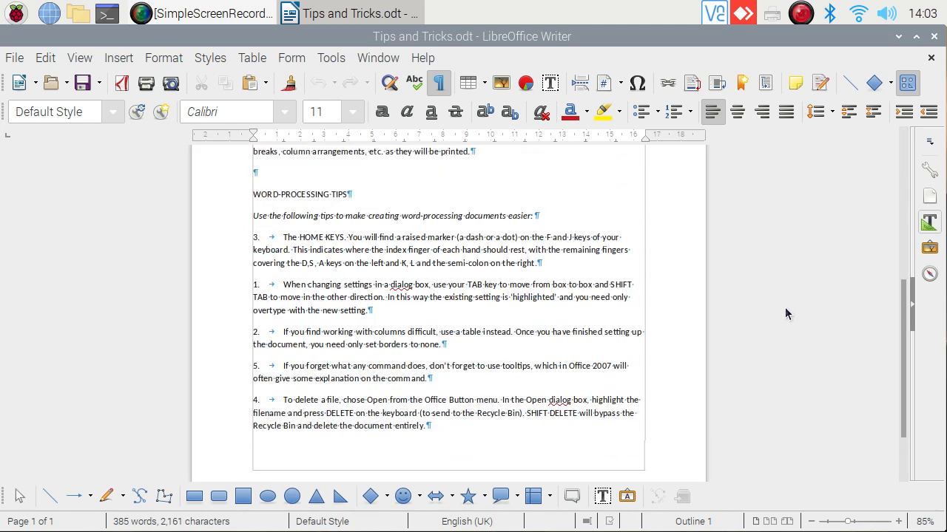
scroll(784, 306, "up", 1)
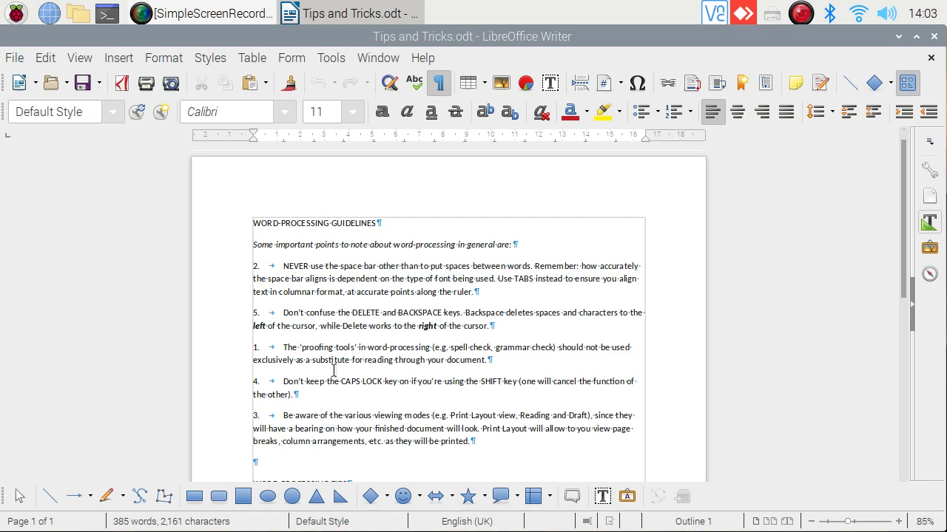
scroll(333, 371, "down", 10)
scroll(334, 371, "up", 7)
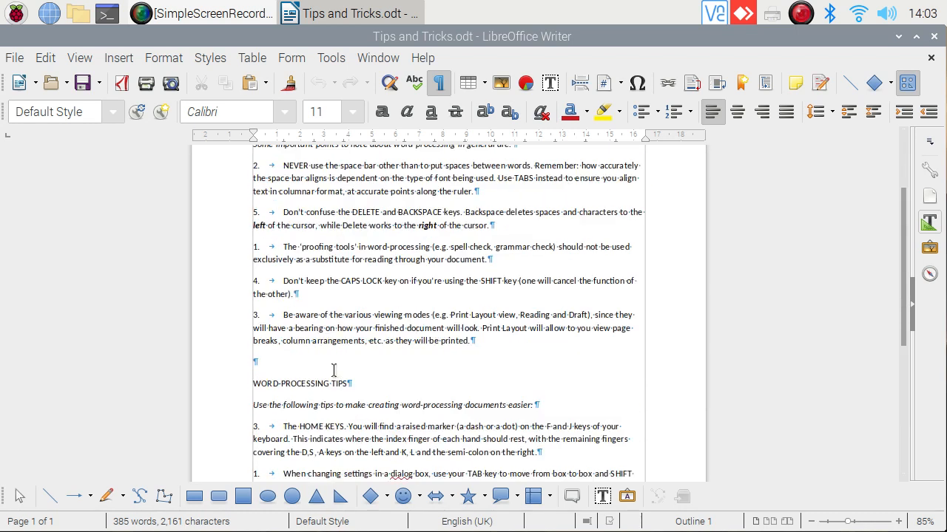
scroll(334, 371, "up", 3)
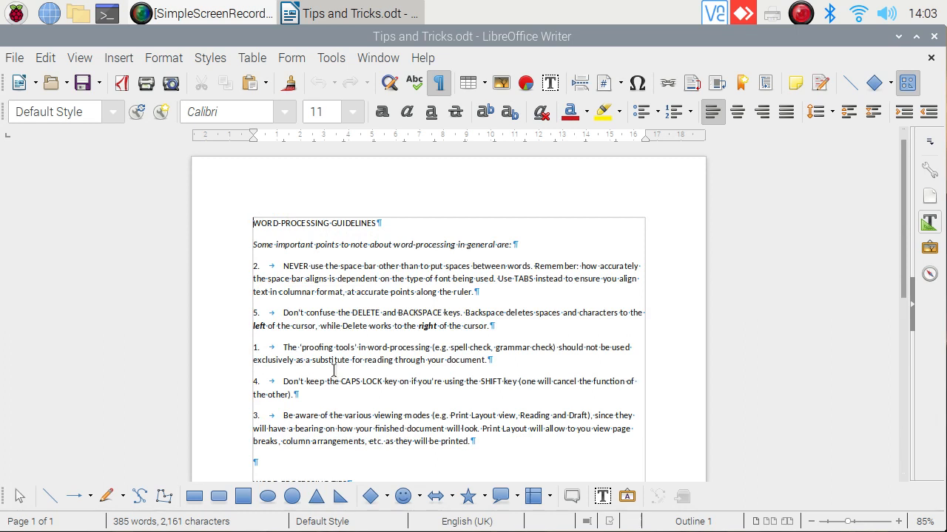
- Change the font of the entire document text to Liberation Sans
key("ctrl+a")
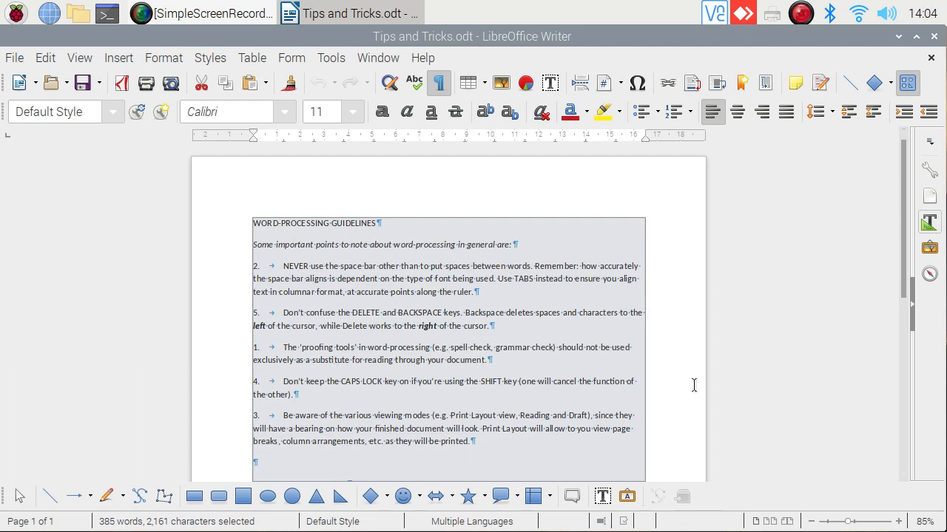
scroll(694, 385, "down", 4)
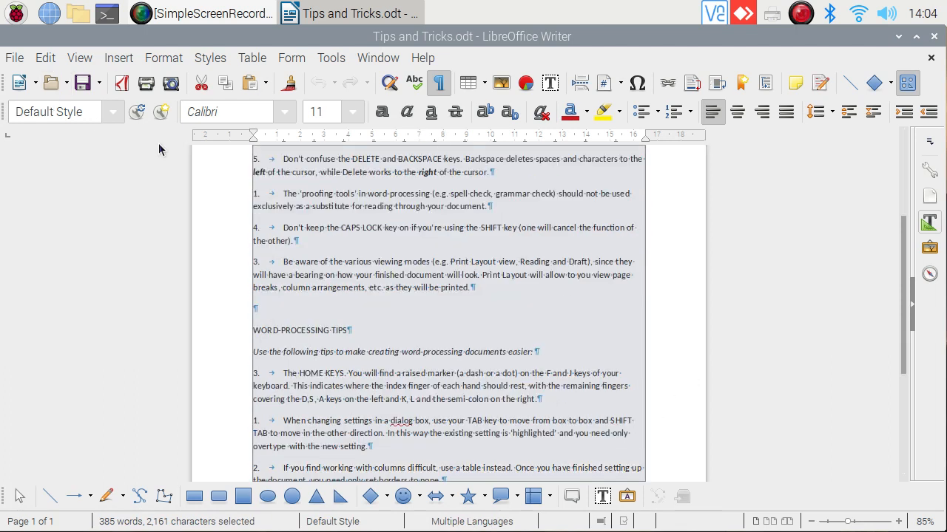
left_click(284, 114)
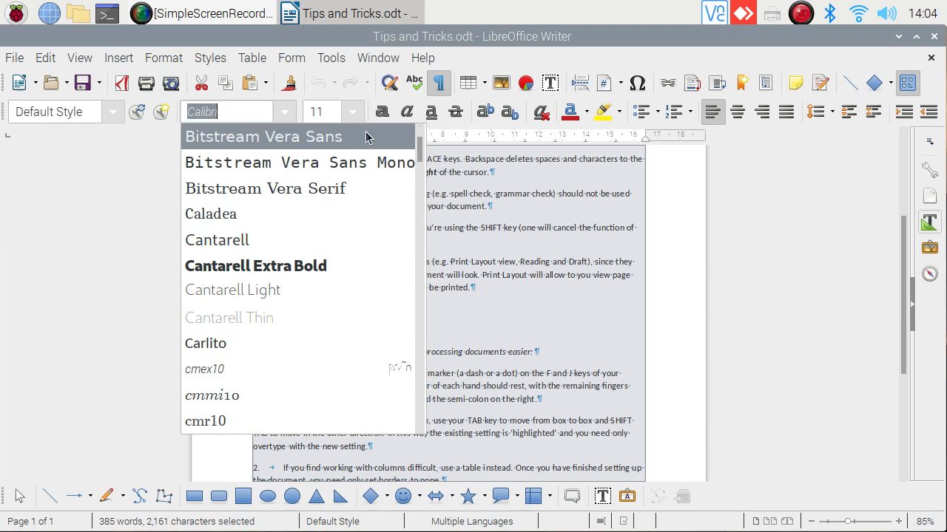
type("Liberation Mon")
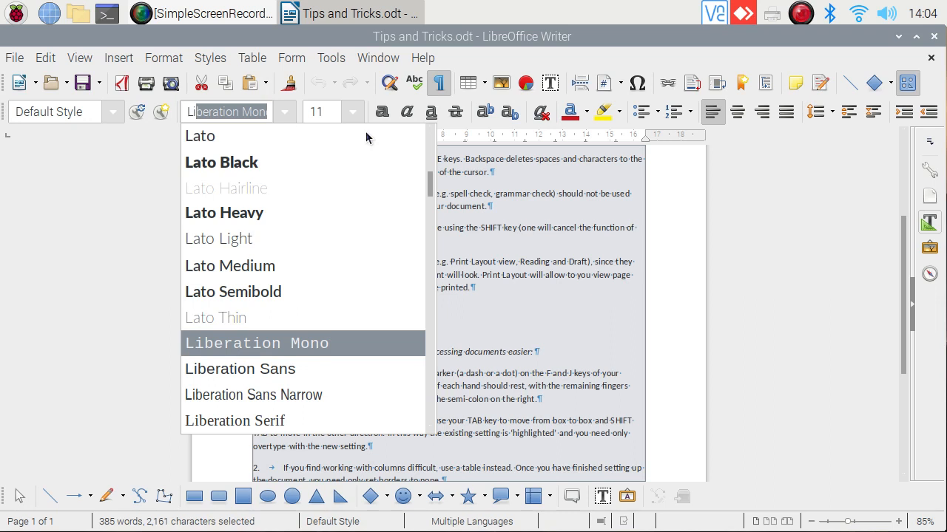
left_click(226, 377)
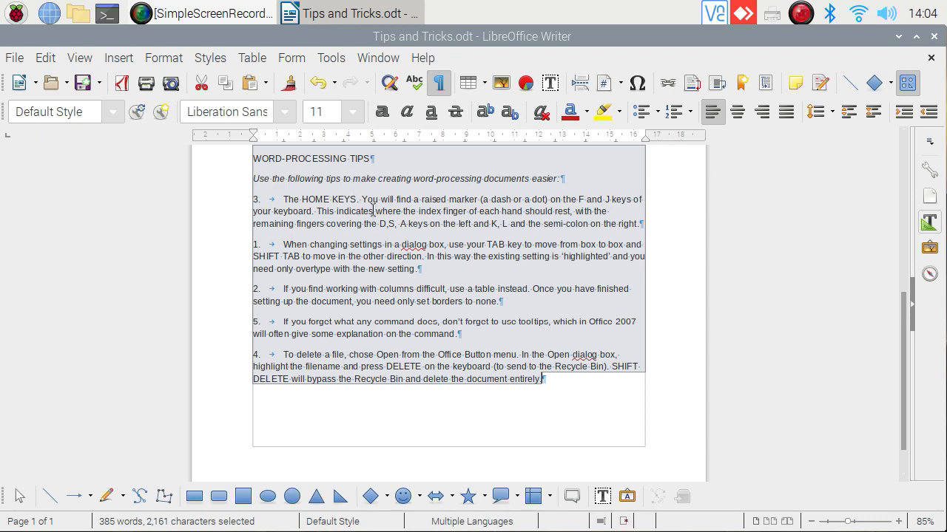
scroll(514, 234, "up", 5)
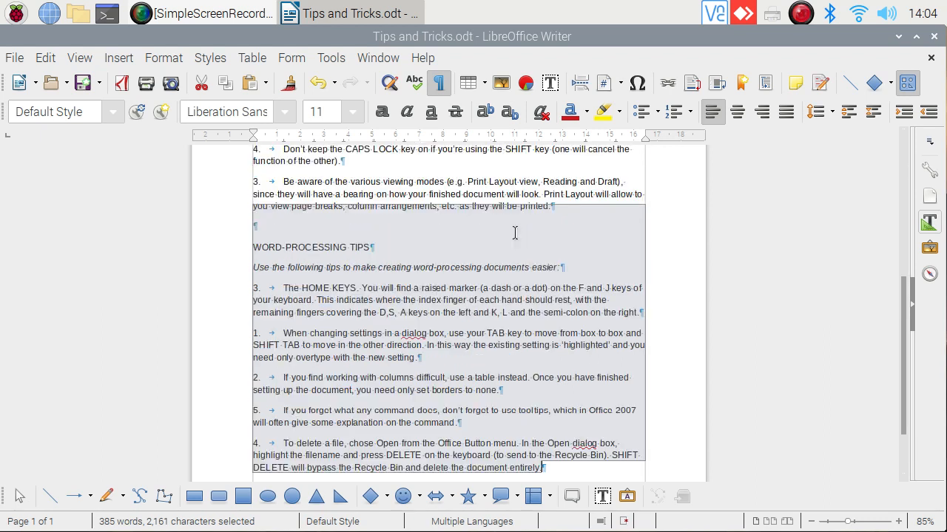
scroll(514, 234, "up", 2)
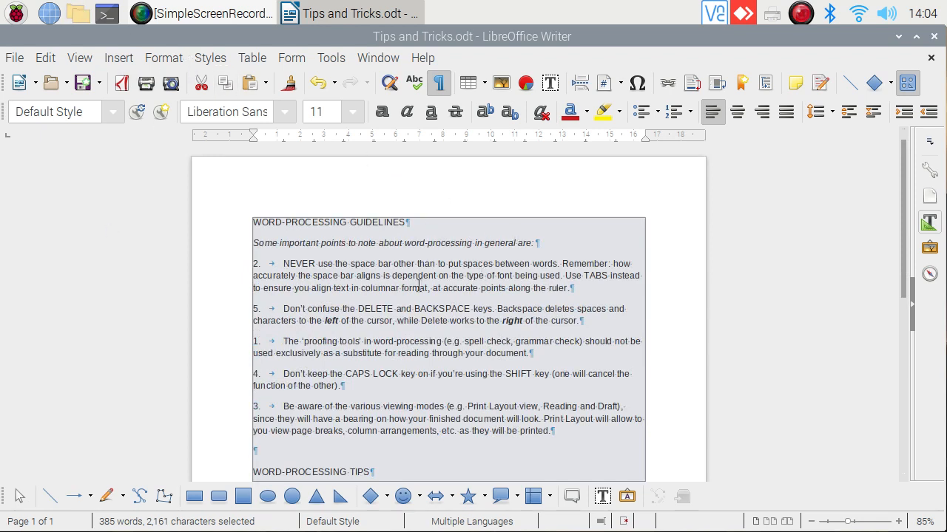
left_click(448, 311)
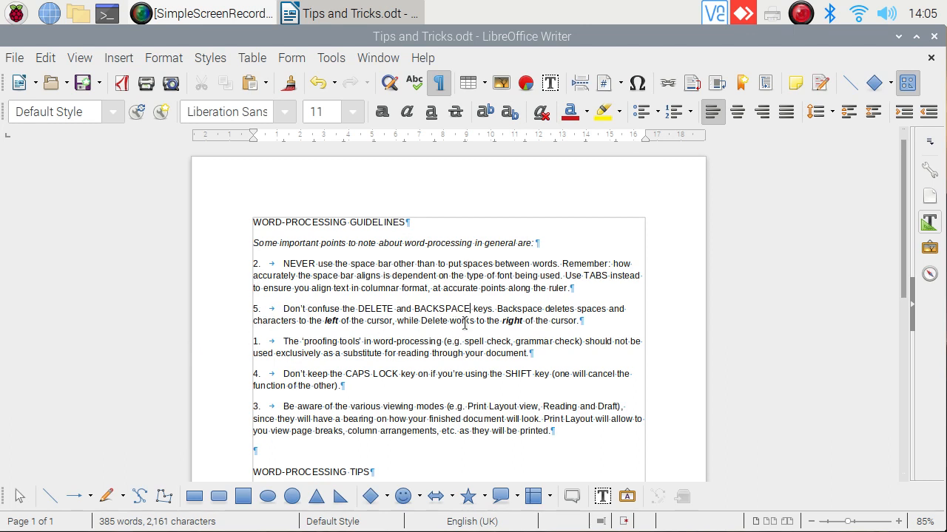
- Make the heading WORD-PROCESSING GUIDELINES bold
scroll(465, 325, "down", 1)
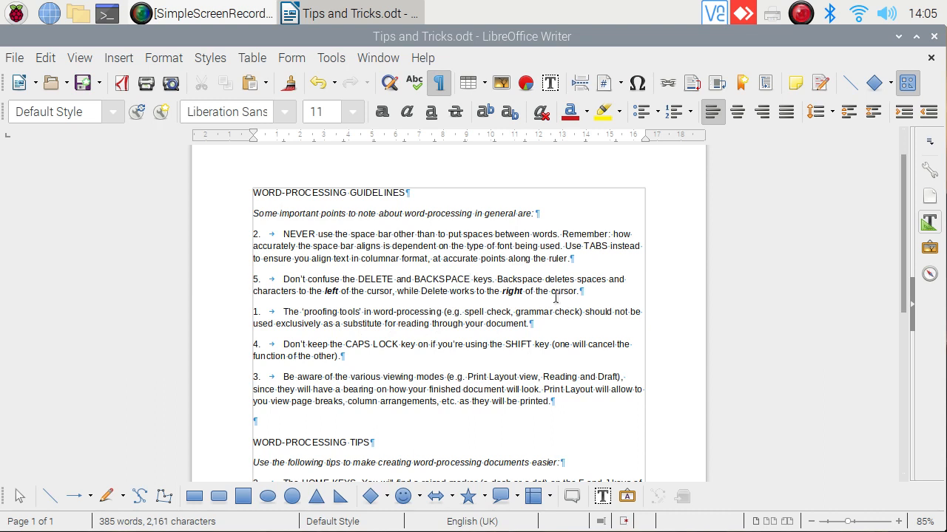
scroll(555, 296, "down", 4)
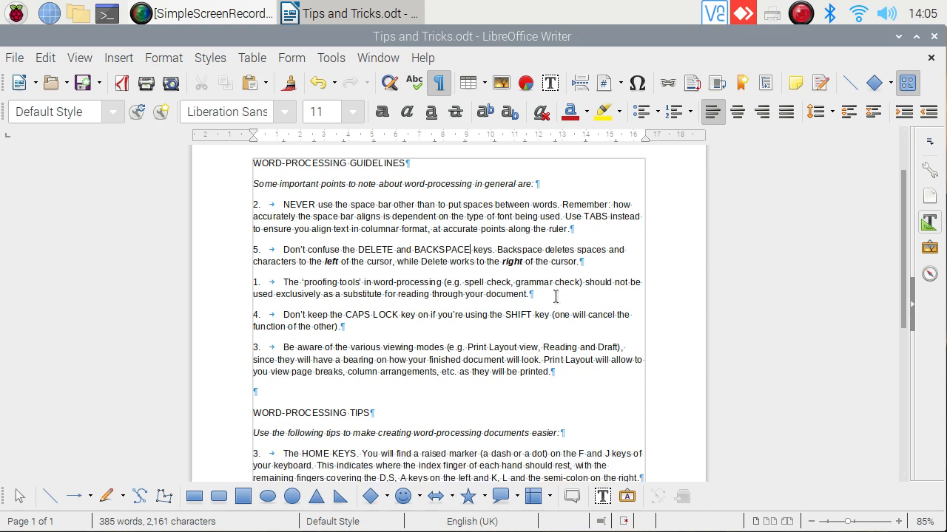
scroll(554, 297, "down", 2)
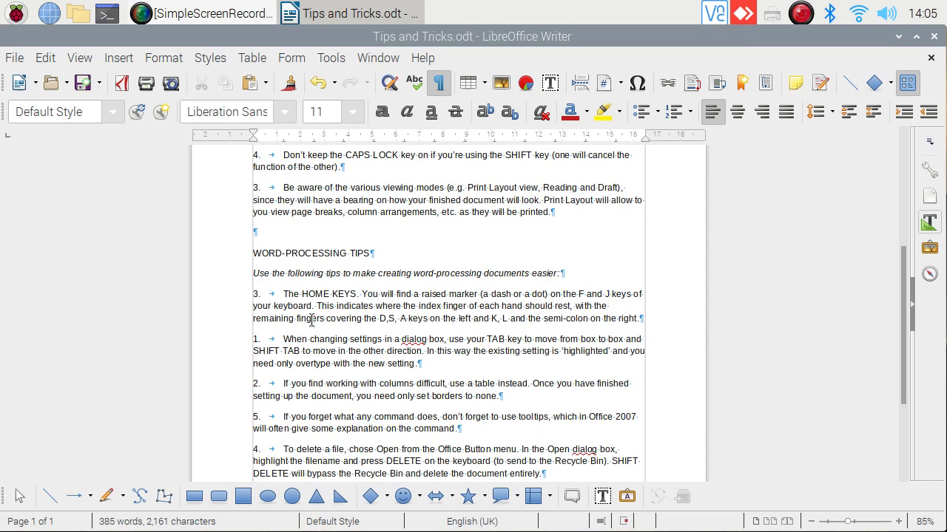
scroll(419, 255, "up", 5)
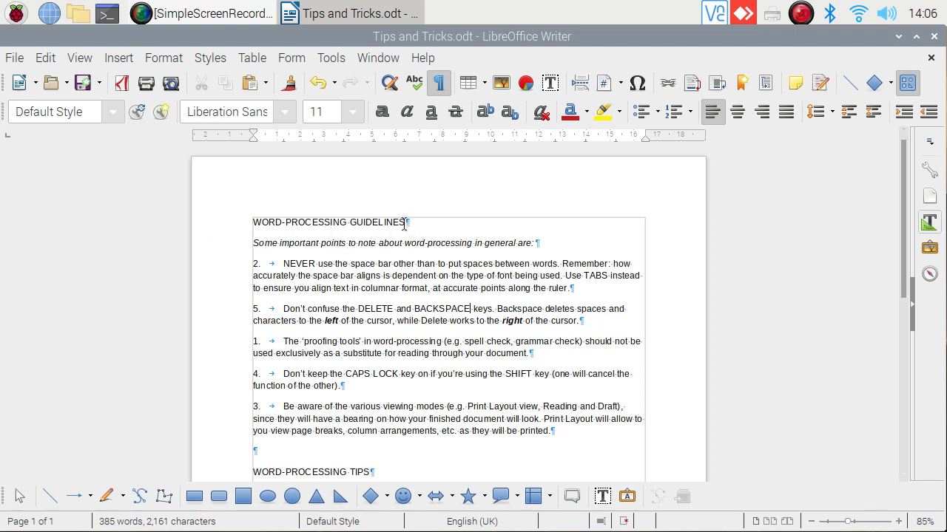
left_click_drag(404, 223, 253, 223)
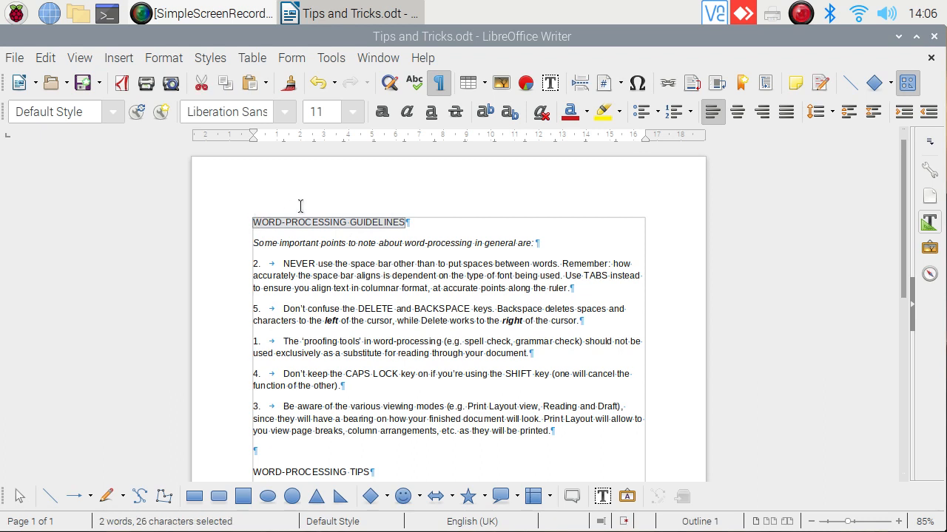
left_click(382, 113)
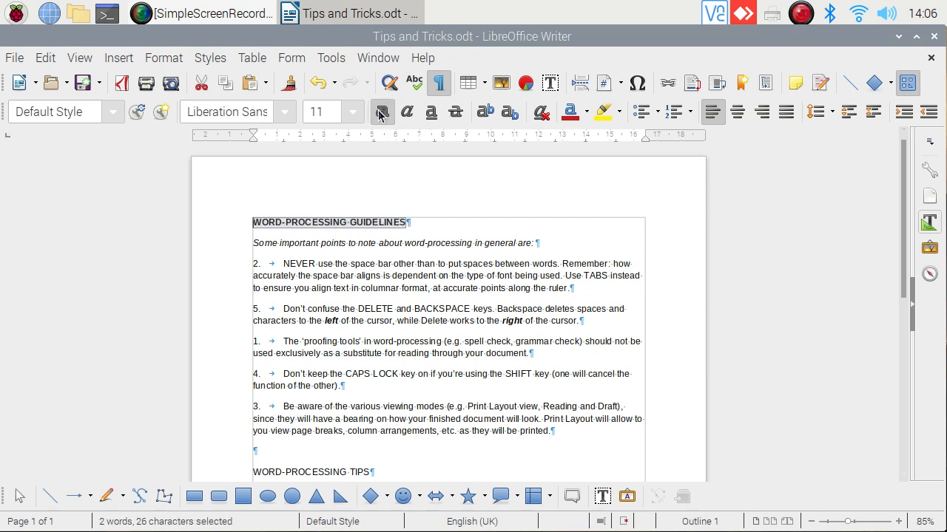
left_click(328, 339)
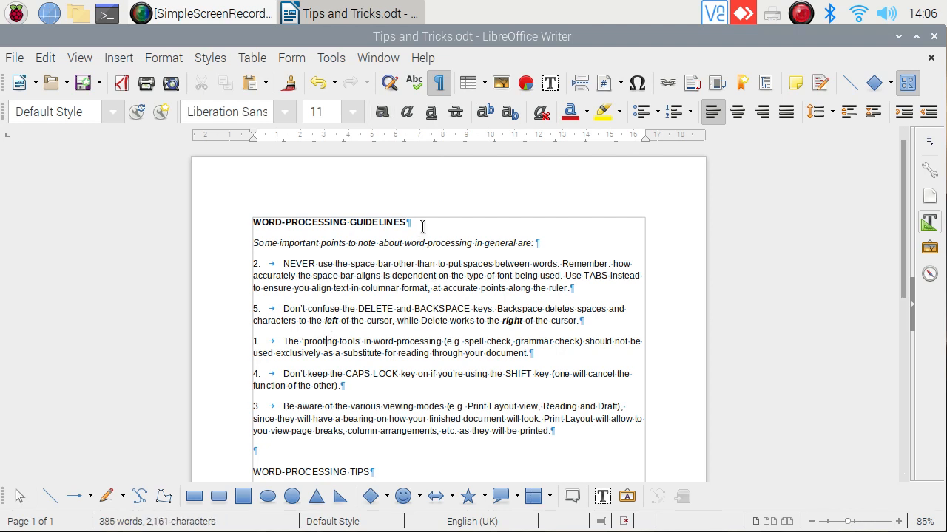
- Switch bold off and on again for the WORD-PROCESSING GUIDELINES heading, and try italic on it
left_click_drag(407, 228, 234, 230)
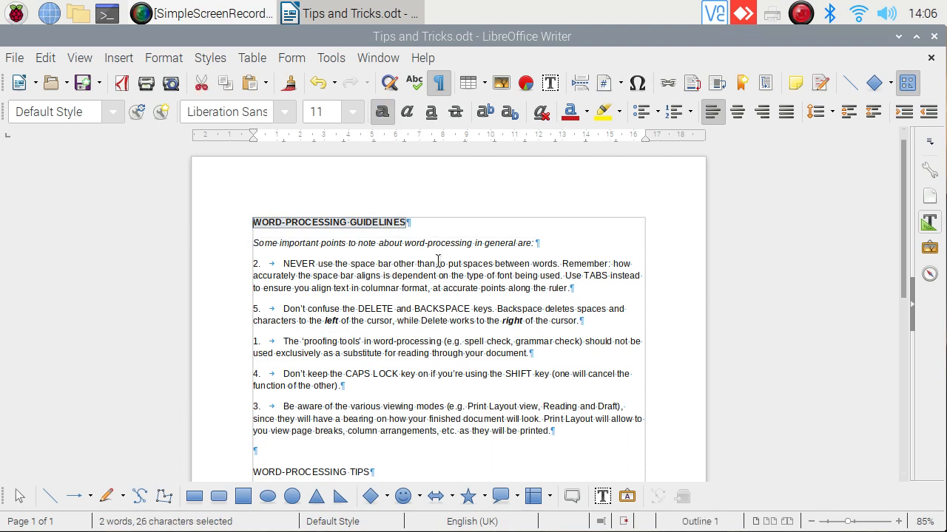
left_click(388, 116)
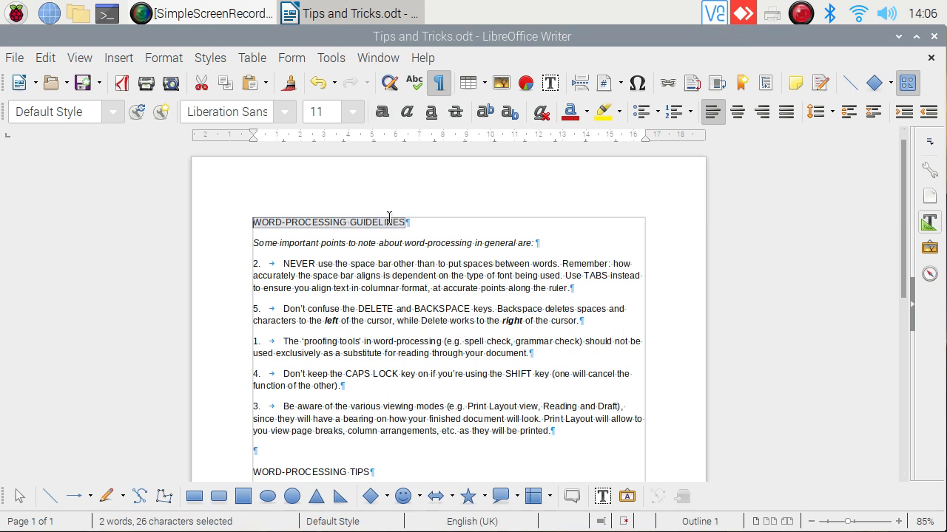
left_click(382, 113)
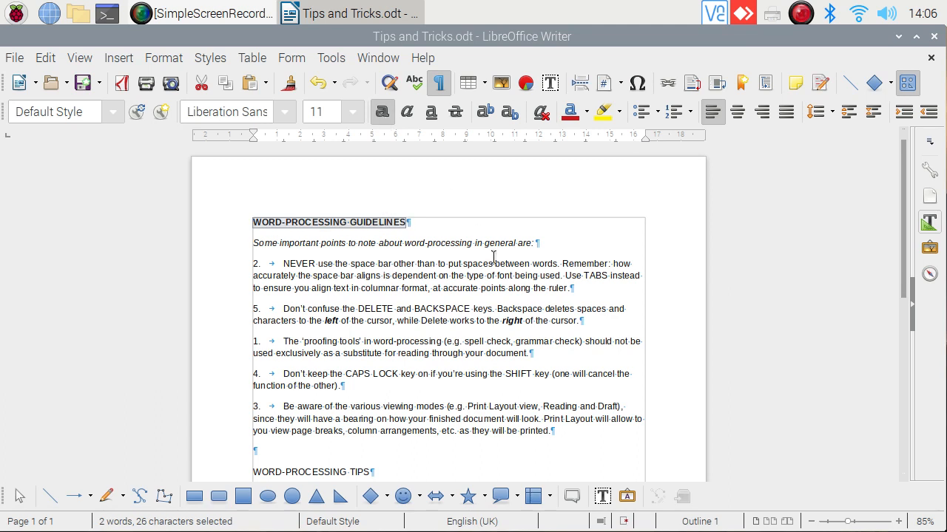
left_click(407, 113)
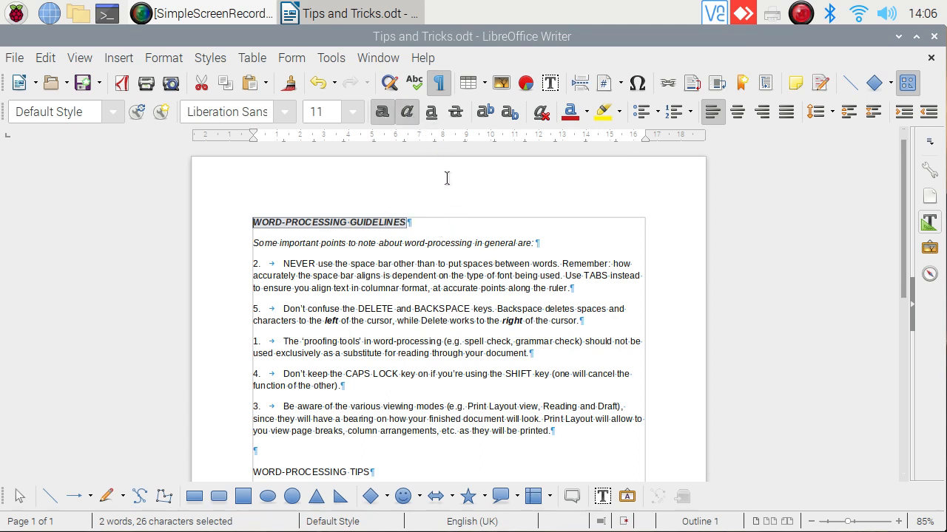
left_click(408, 113)
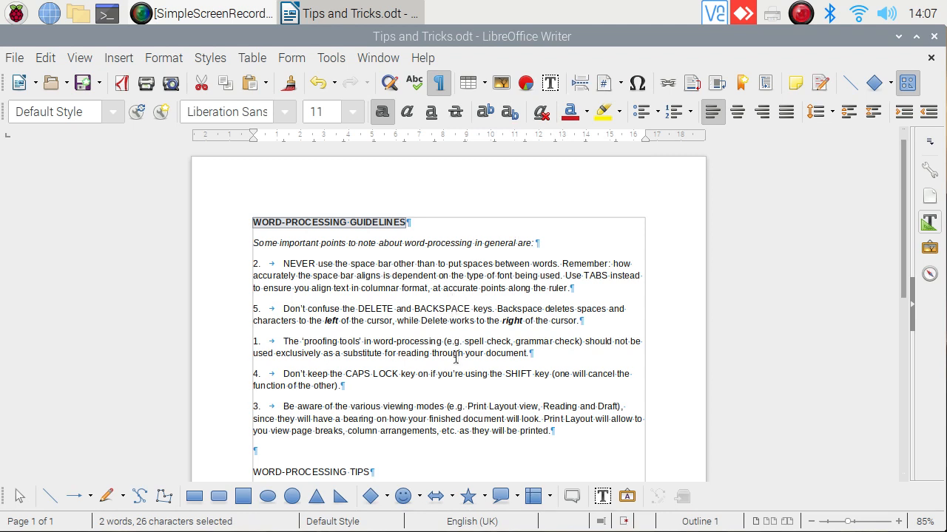
- Move guideline 1 about proofing tools above guideline 2 under WORD-PROCESSING GUIDELINES, as its own paragraph
left_click(240, 342)
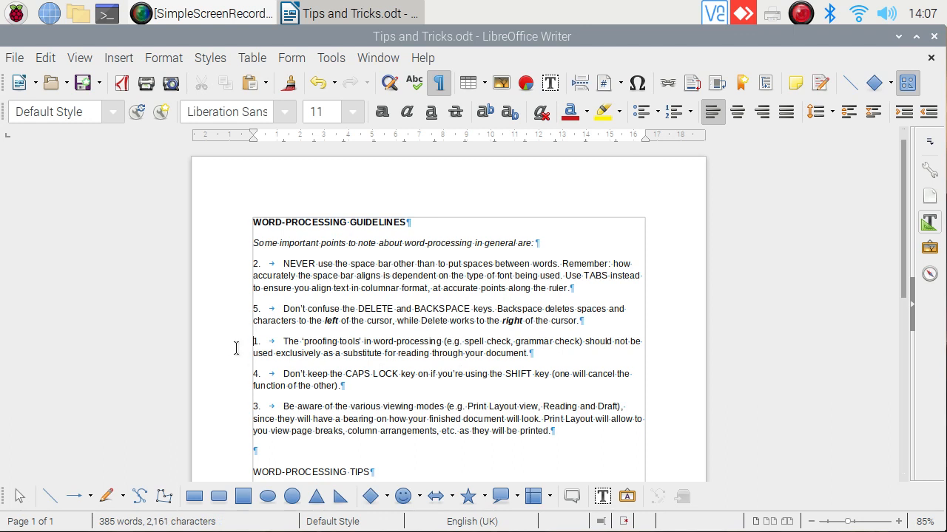
left_click_drag(250, 342, 532, 350)
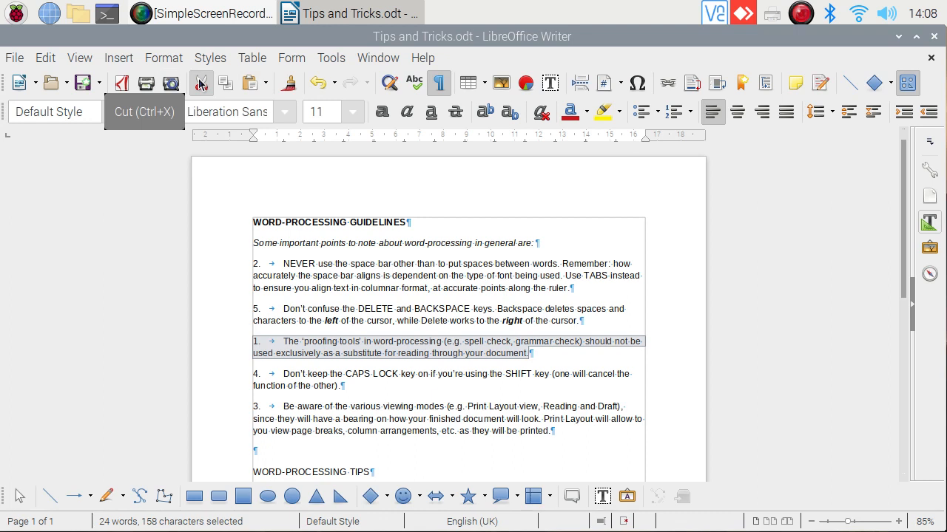
left_click(200, 83)
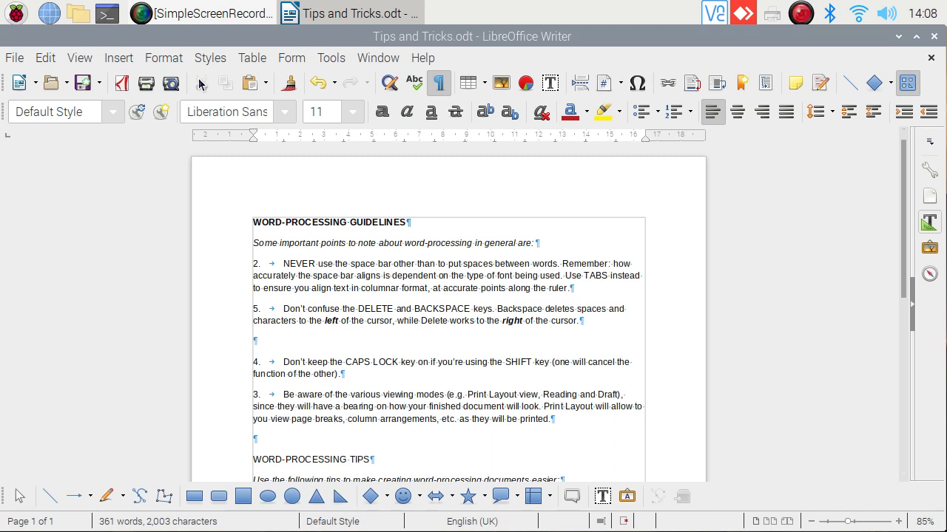
left_click(253, 268)
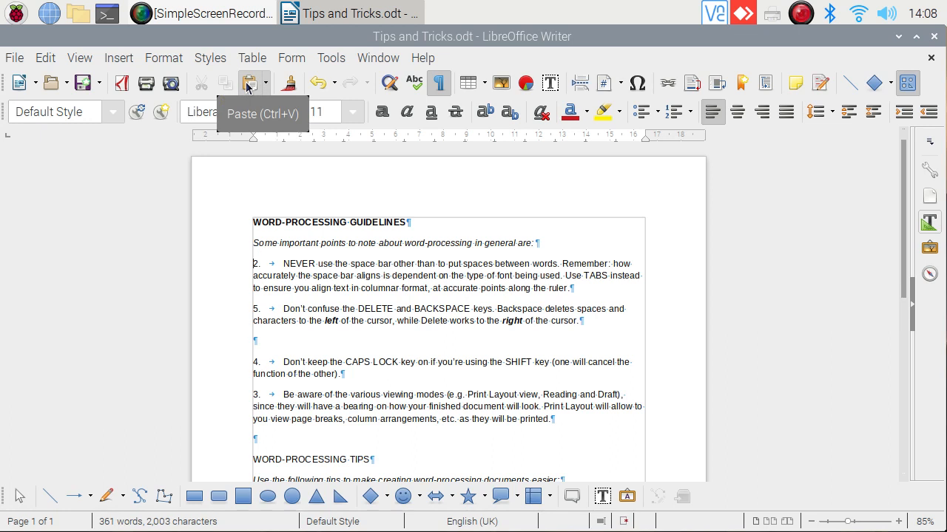
left_click(248, 84)
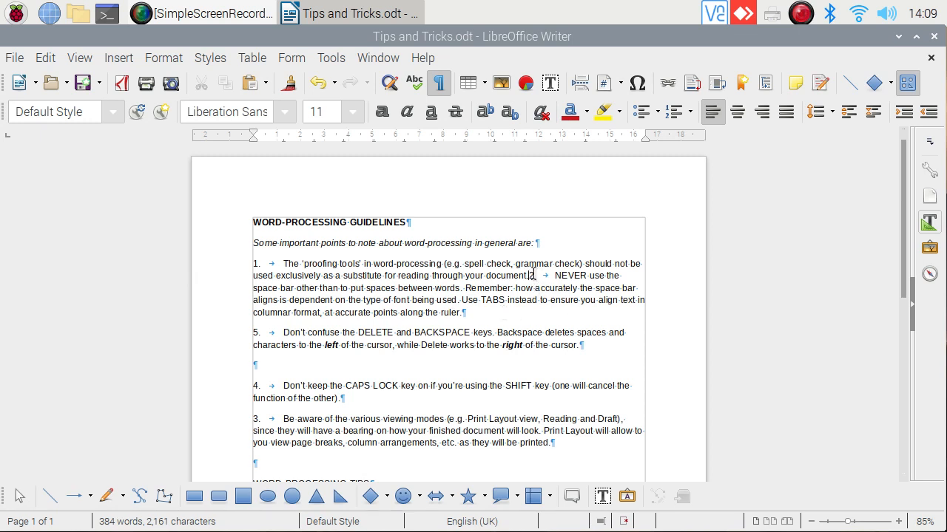
key("Return")
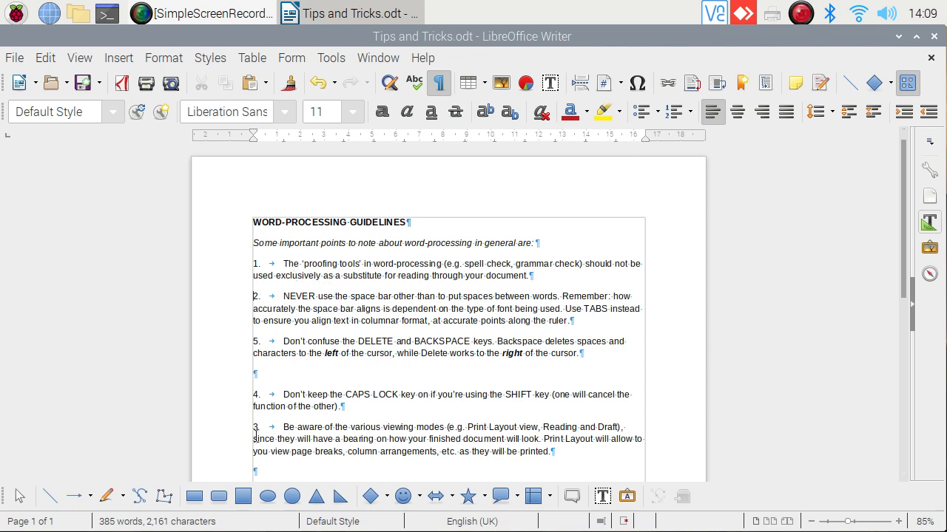
- Move guideline 3 about viewing modes into a new paragraph directly below guideline 2
left_click_drag(251, 427, 552, 451)
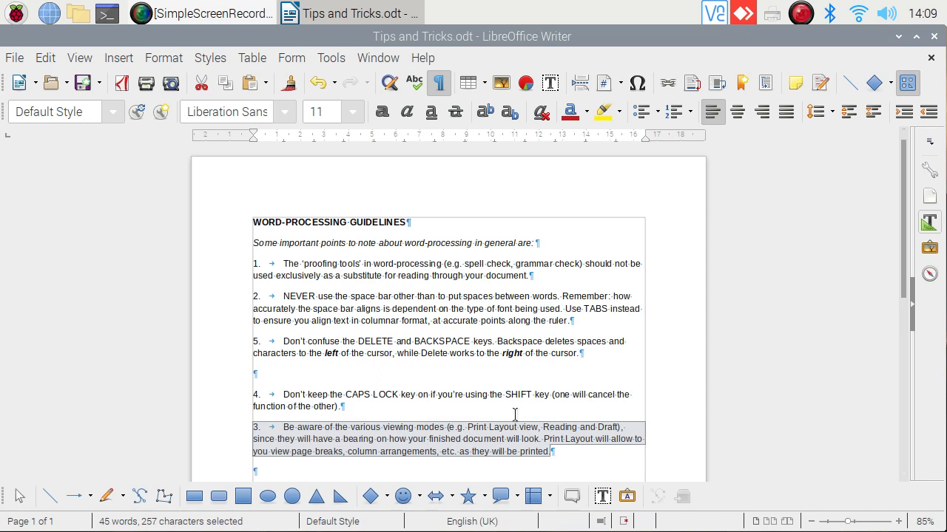
key("ctrl+x")
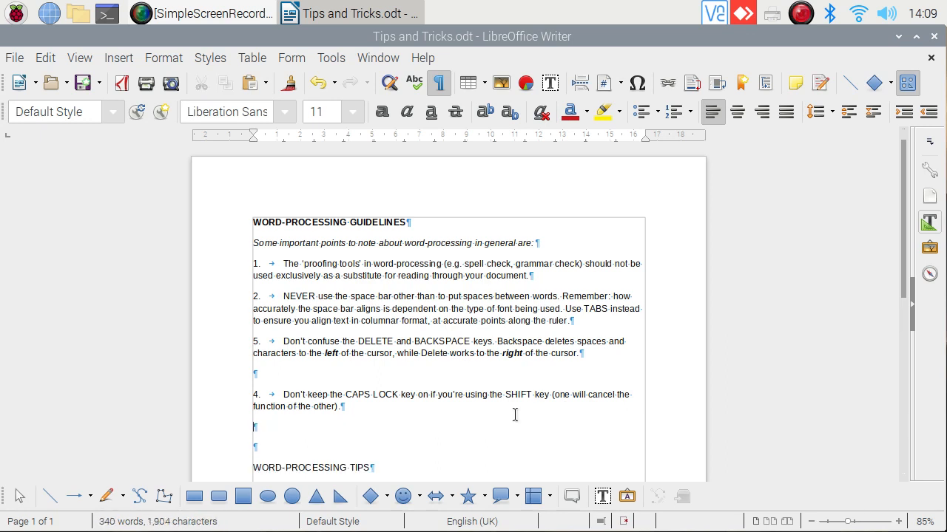
left_click(589, 321)
key("Return")
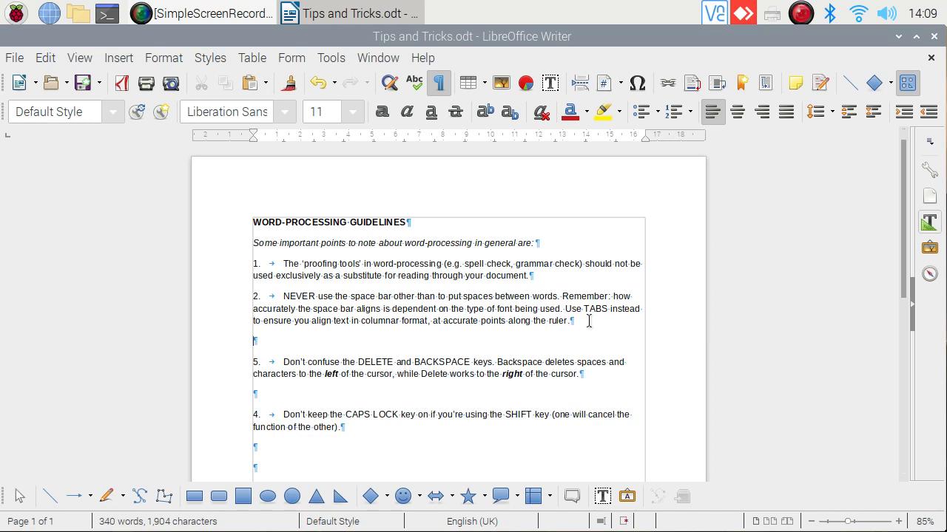
key("ctrl+v")
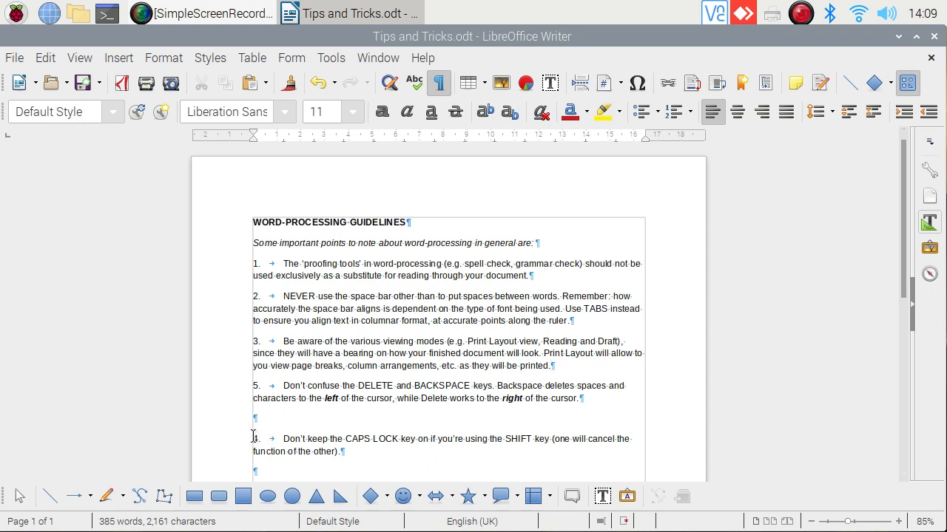
- Move guideline 4 about the CAPS LOCK key into a new paragraph between guidelines 3 and 5
left_click_drag(250, 437, 365, 451)
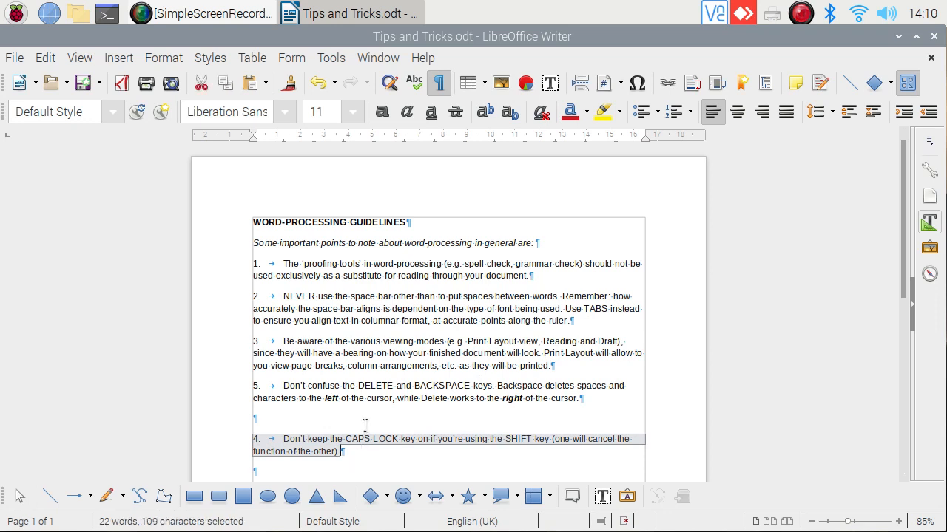
key("ctrl+x")
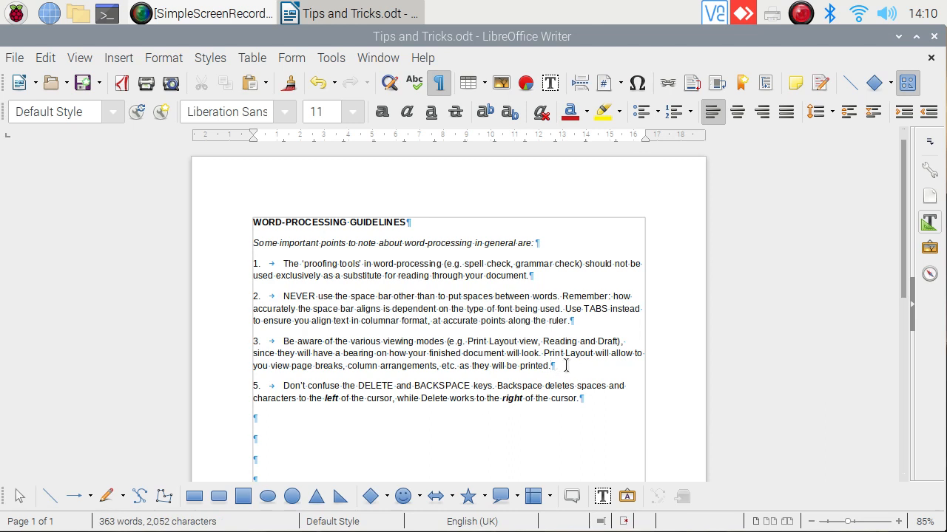
key("Return")
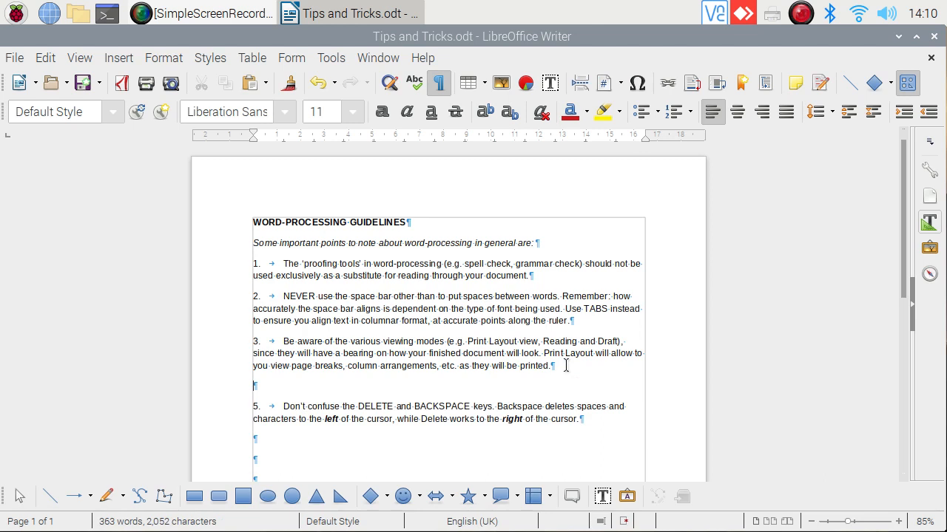
key("ctrl+v")
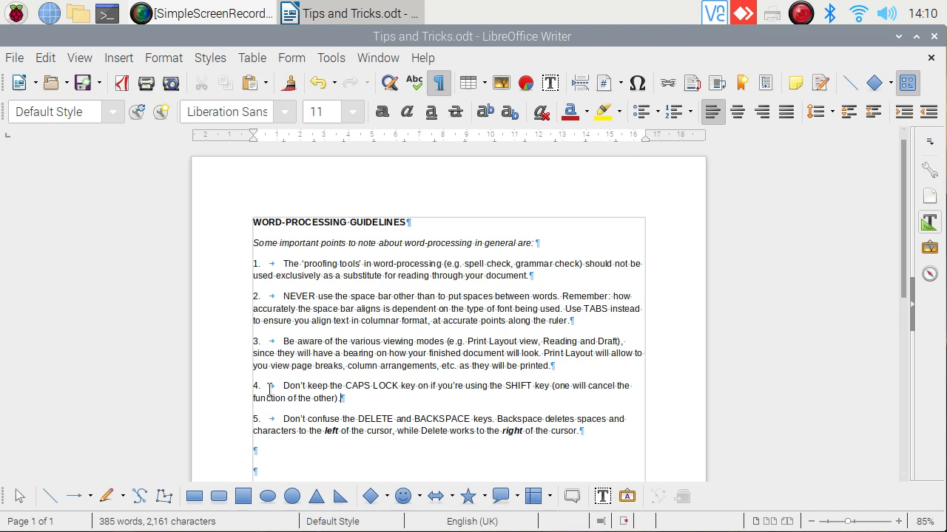
left_click_drag(254, 385, 342, 400)
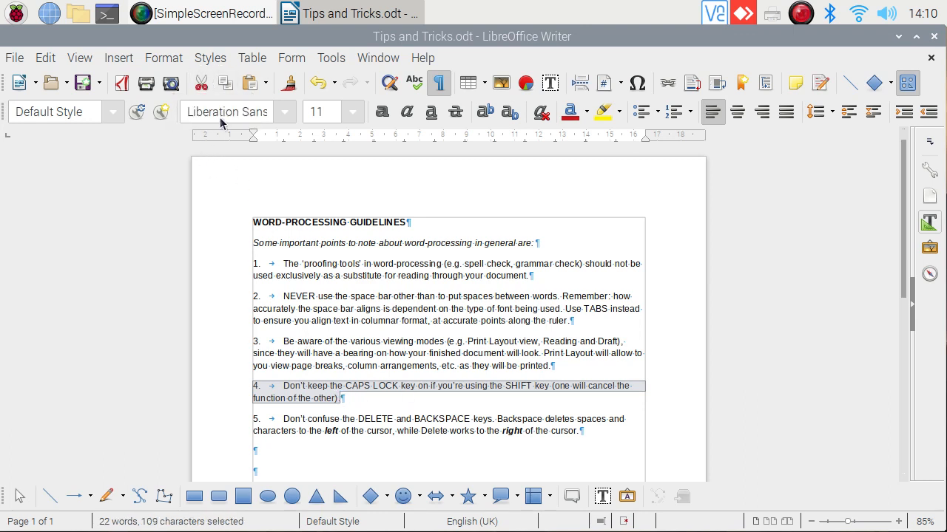
left_click(413, 402)
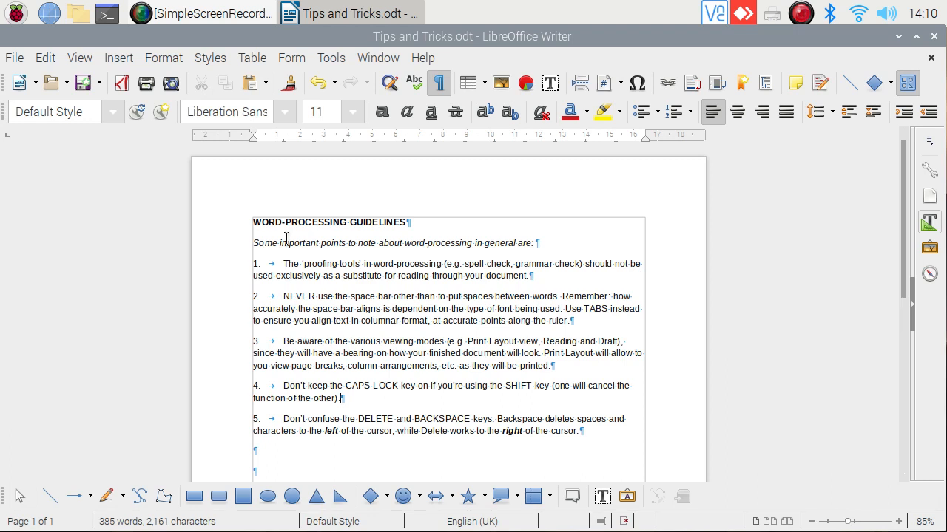
scroll(343, 332, "down", 3)
scroll(343, 332, "down", 5)
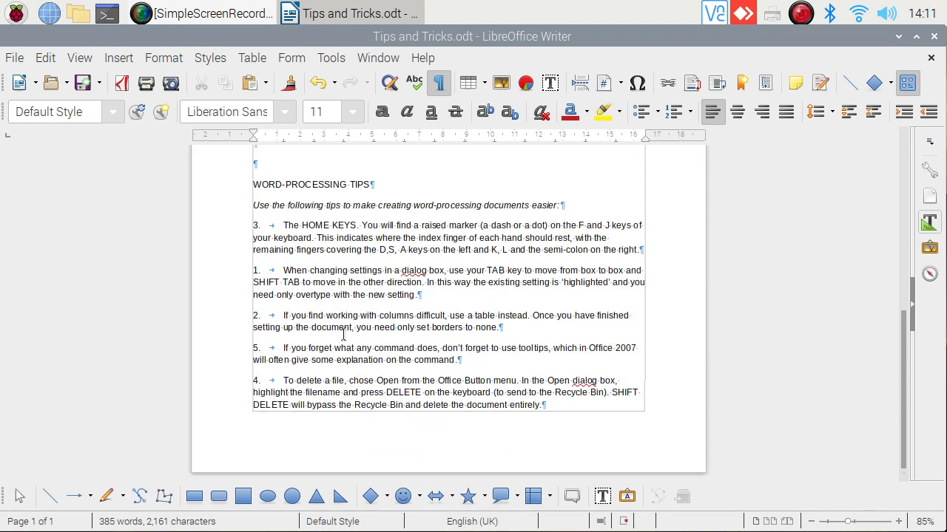
scroll(343, 336, "up", 8)
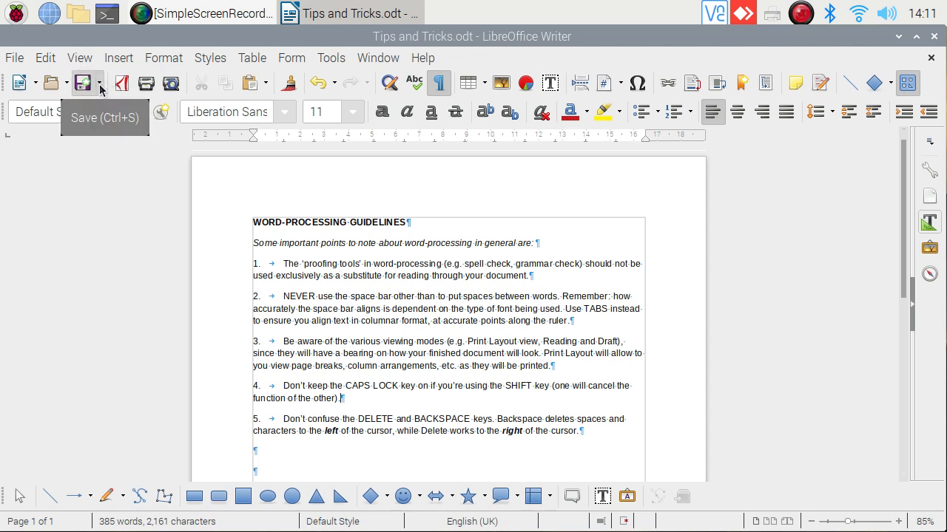
- Save a copy of the document as Tips and Tricks completed in the GKSS Writer folder
left_click(100, 84)
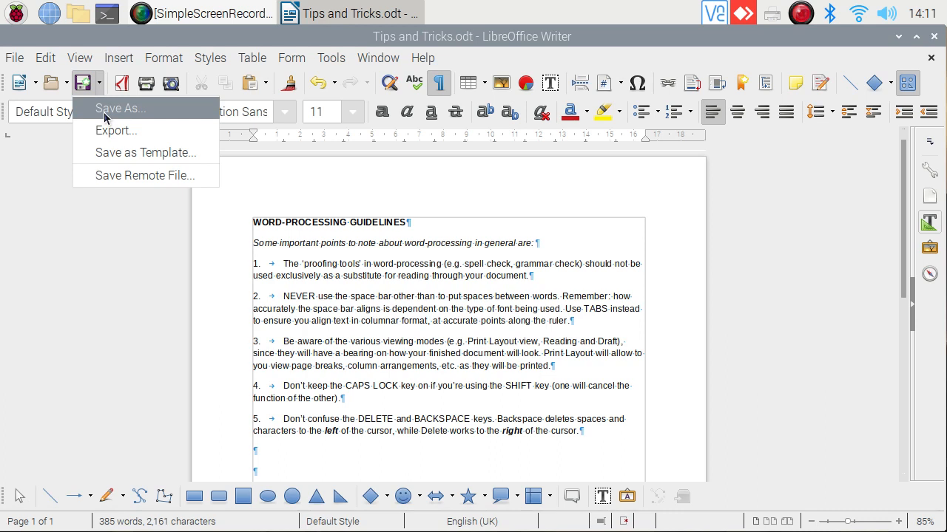
left_click(103, 112)
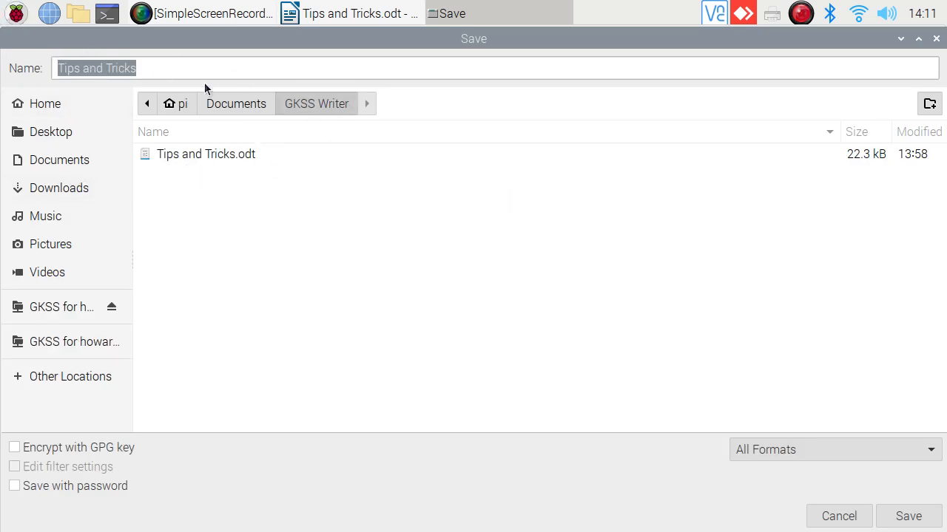
left_click(153, 66)
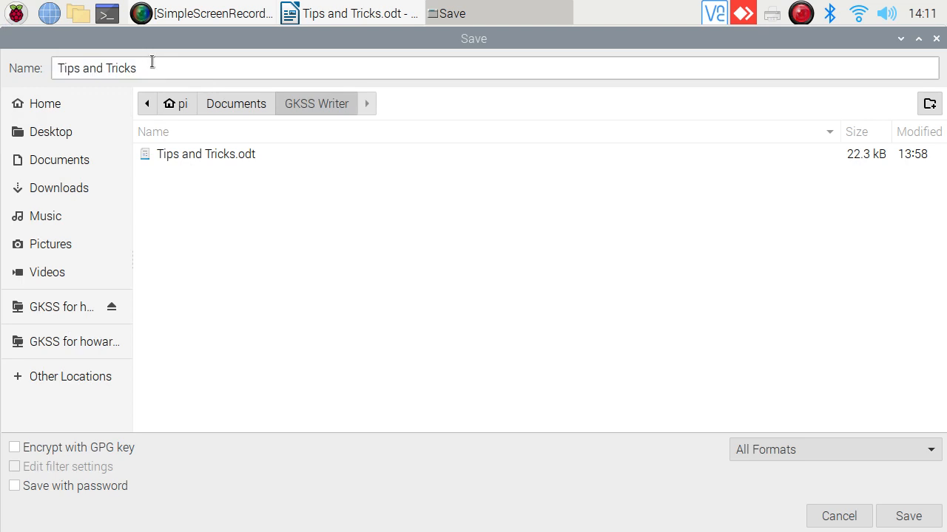
type("completed")
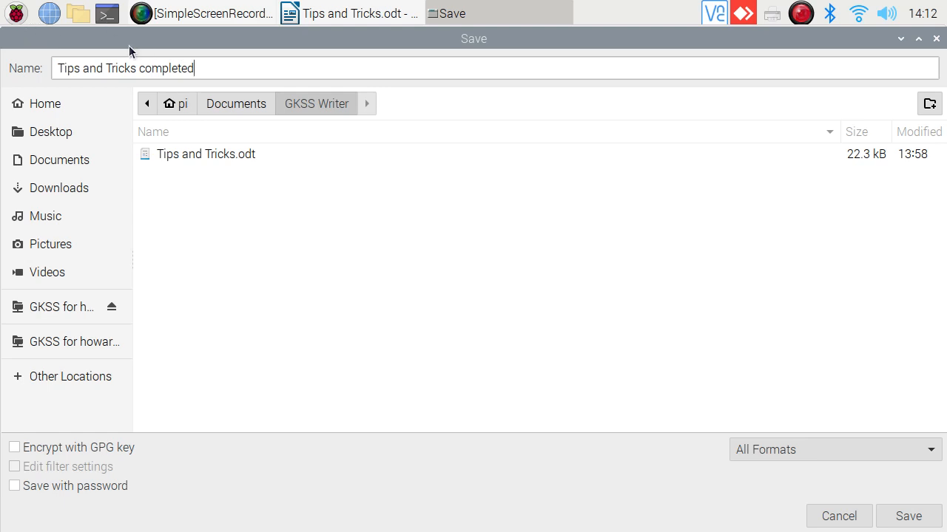
left_click(908, 516)
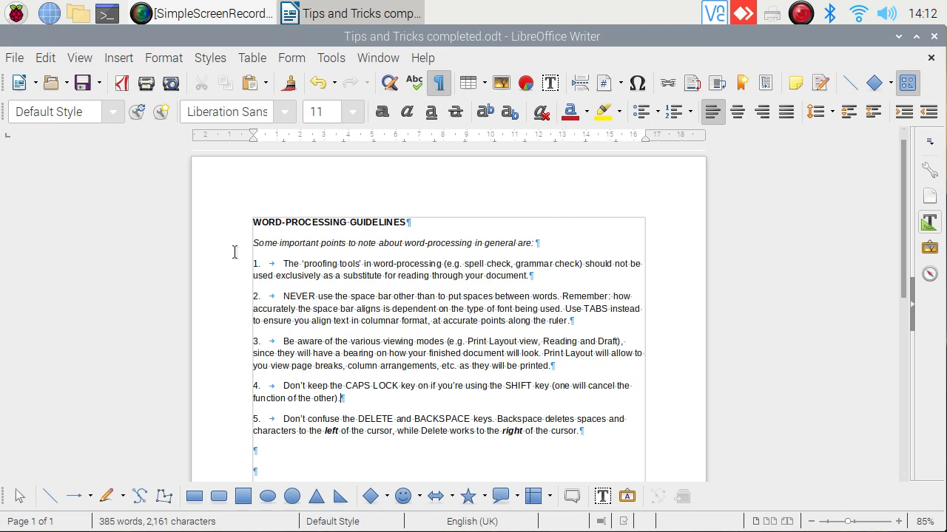
- Make the heading WORD-PROCESSING TIPS bold
scroll(520, 255, "down", 5)
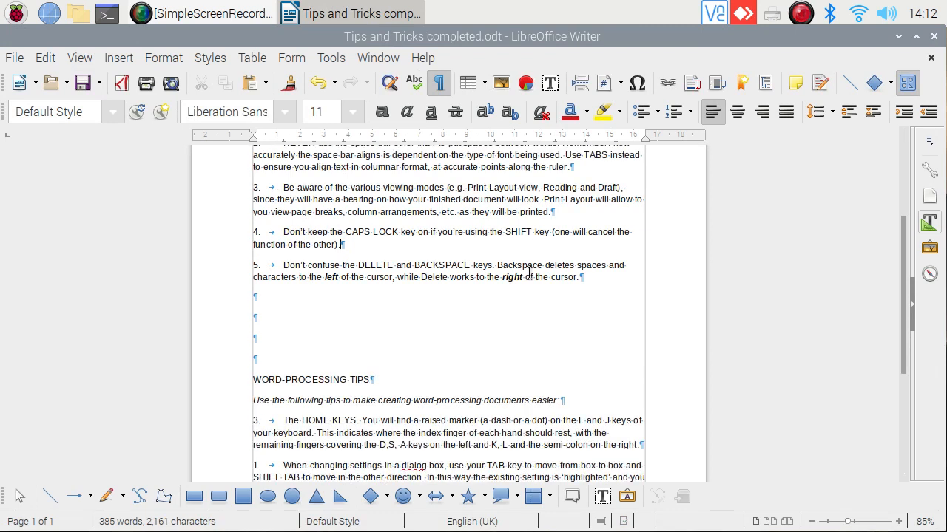
scroll(528, 273, "down", 3)
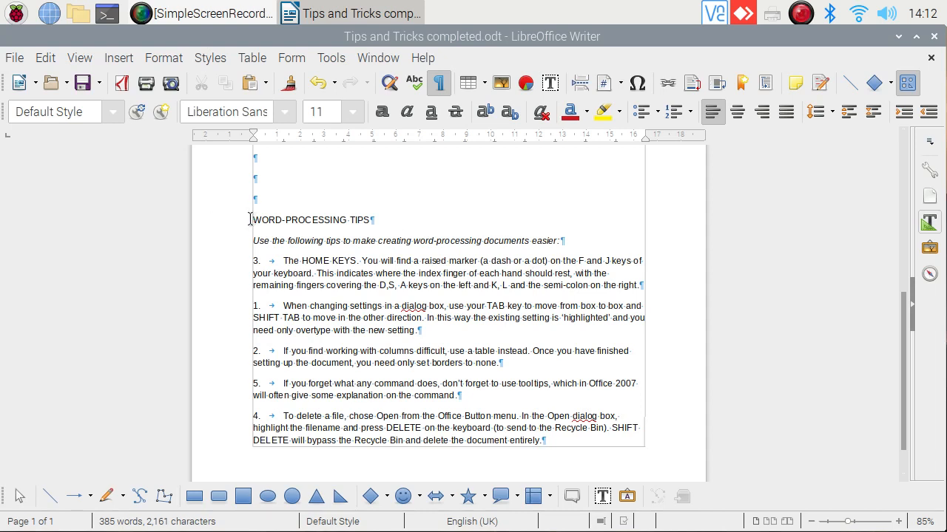
left_click_drag(251, 220, 396, 224)
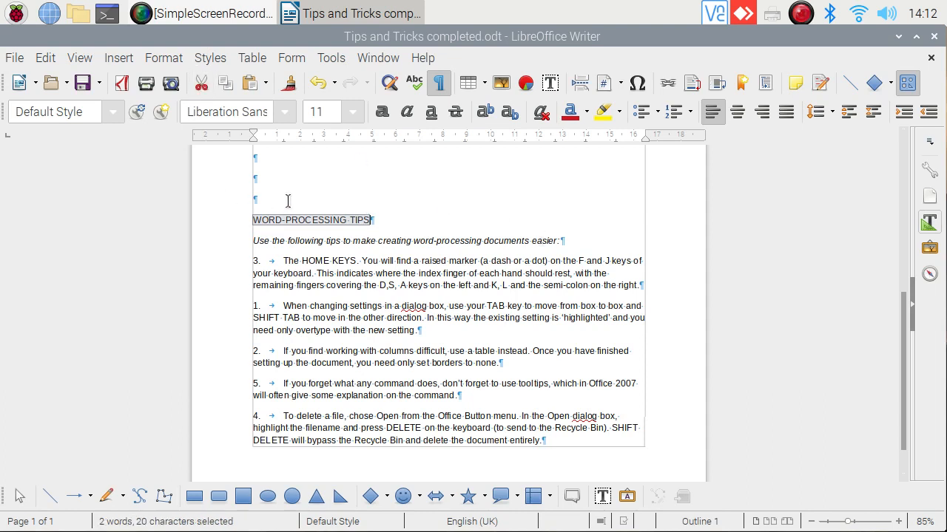
left_click(383, 115)
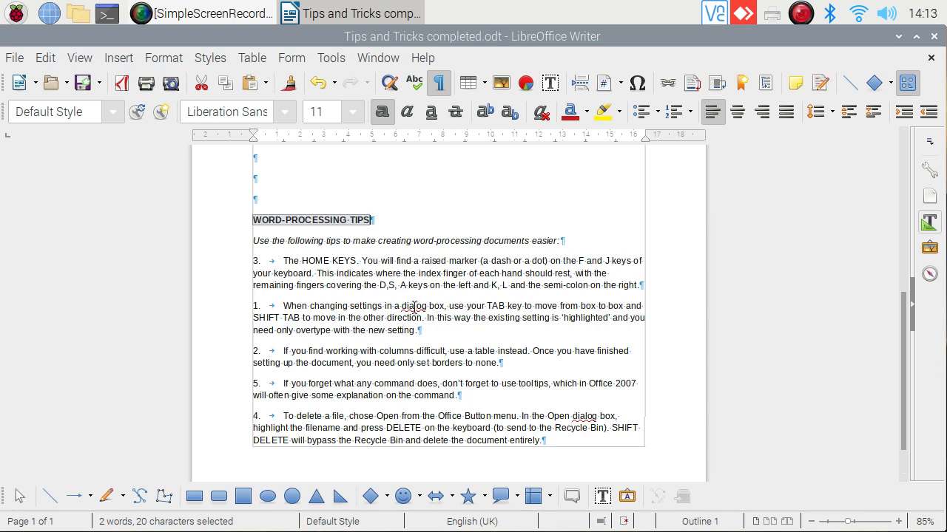
- Correct the spelling of "dialog" to "dialogue" in tips 1 and 4 using the spelling suggestions
right_click(415, 309)
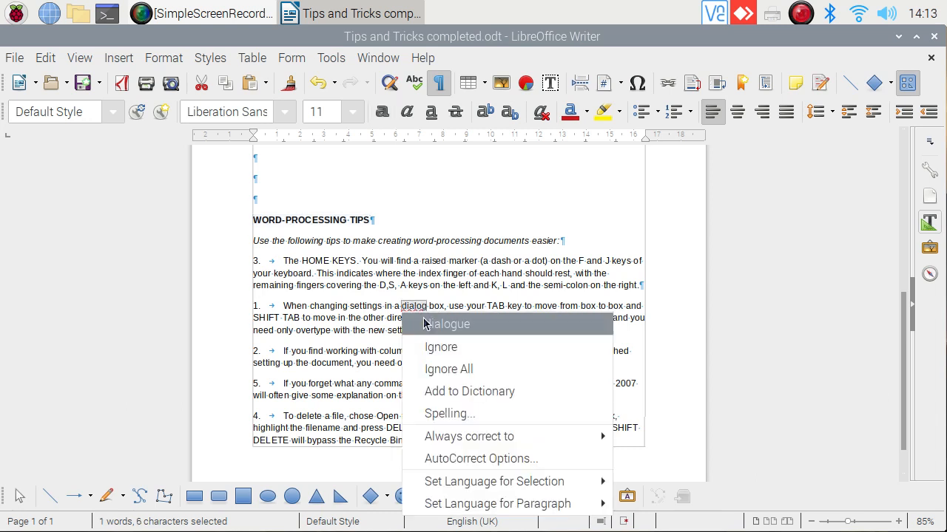
left_click(444, 330)
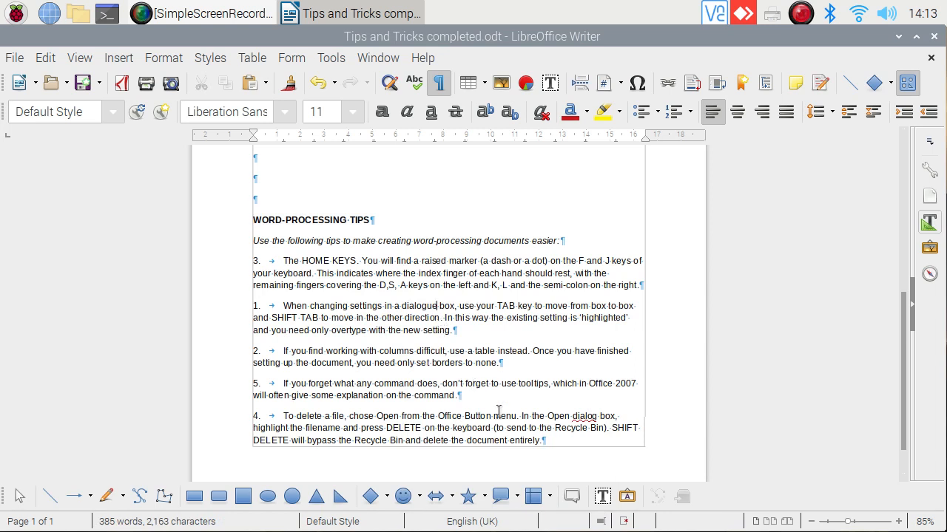
right_click(575, 415)
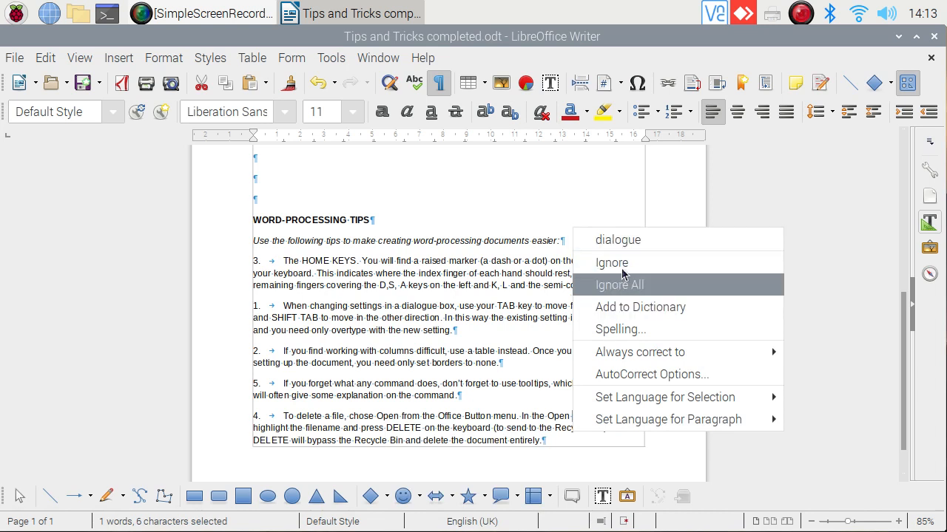
left_click(606, 244)
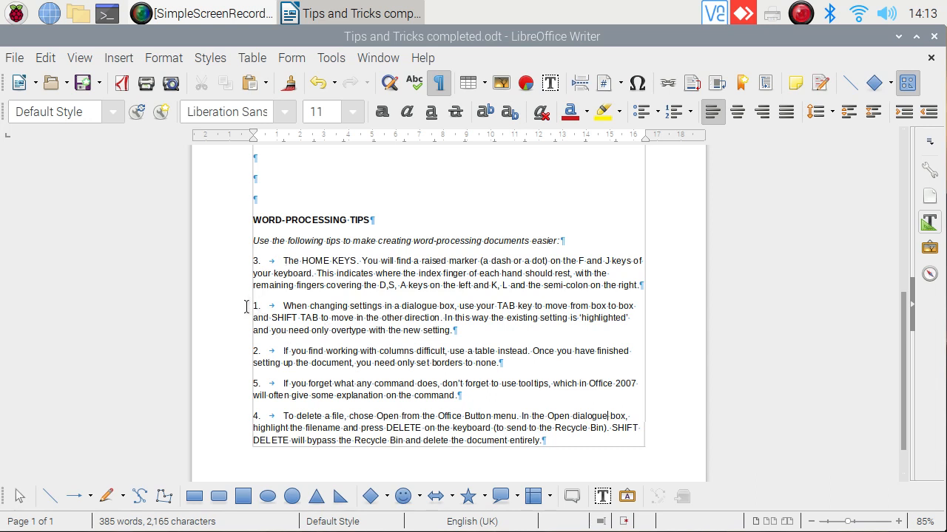
- Move tip 1 about changing settings in a dialogue box above tip 3, as its own paragraph
left_click_drag(253, 306, 466, 326)
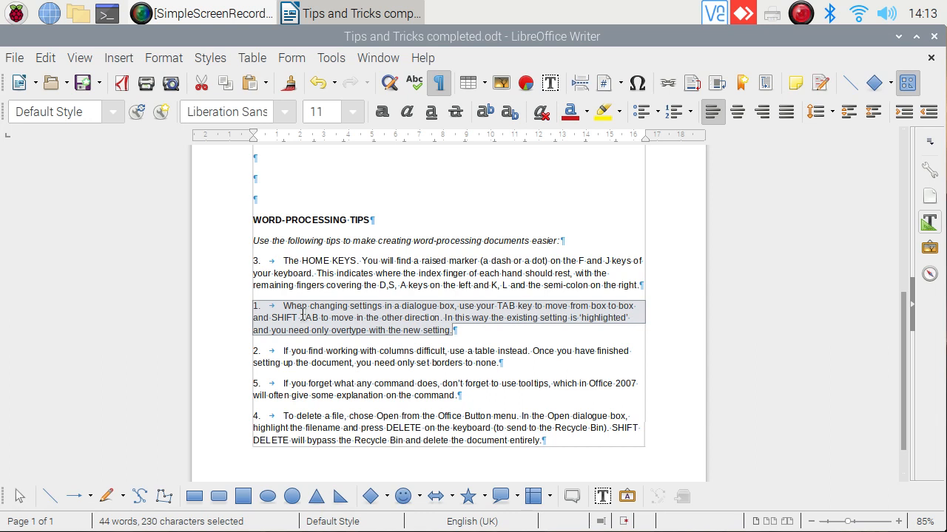
left_click_drag(302, 314, 250, 265)
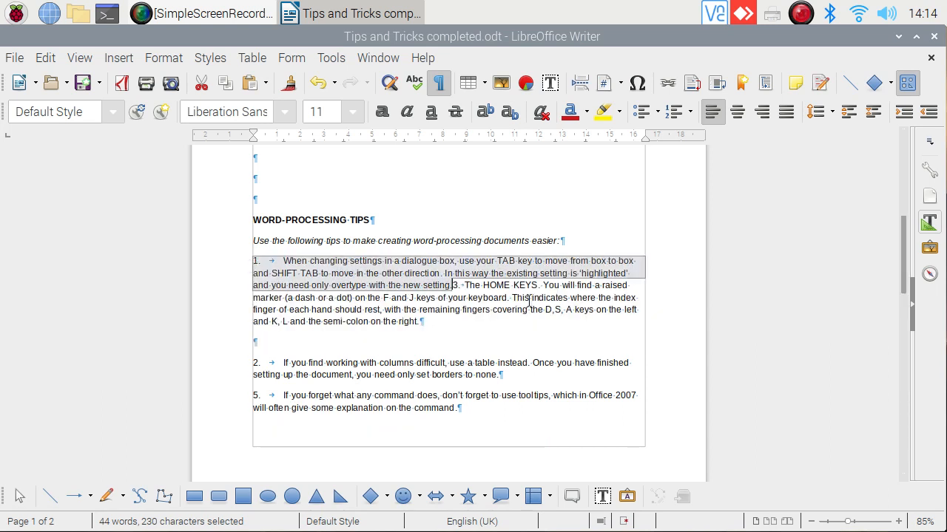
left_click(454, 285)
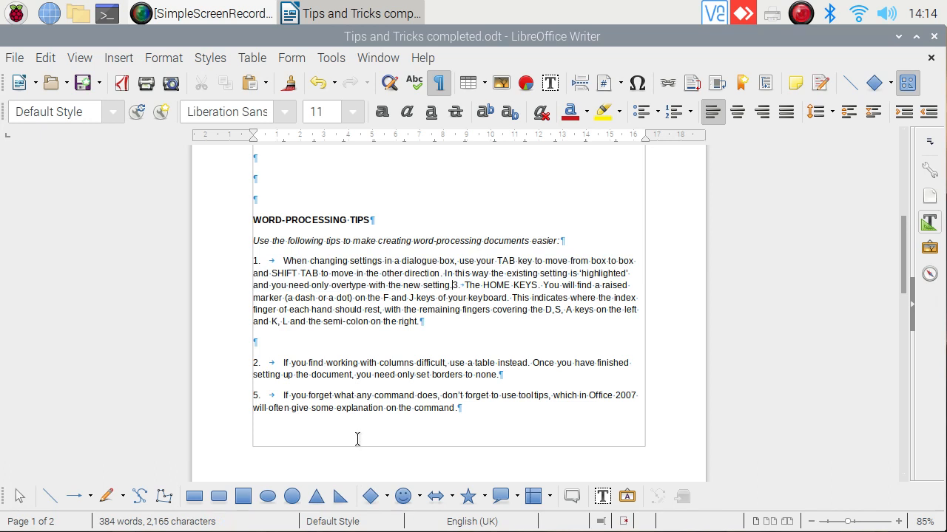
key("Return")
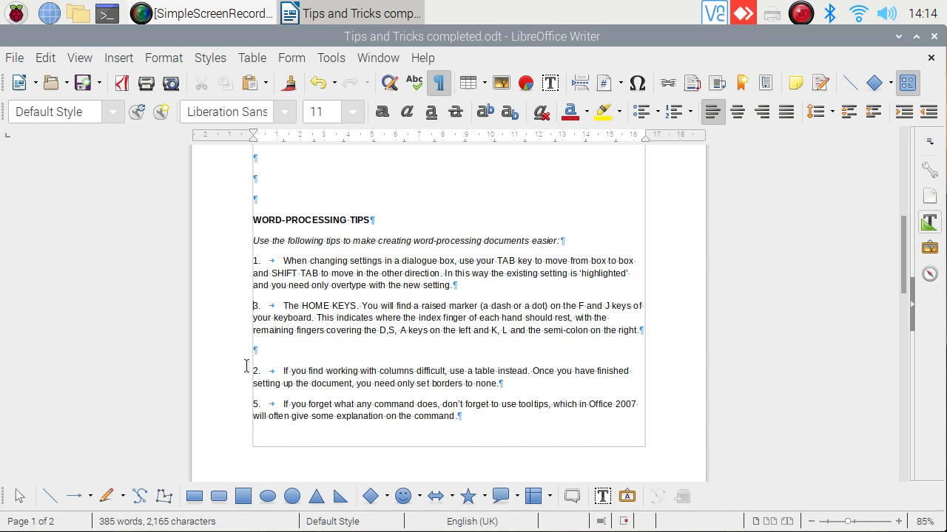
- Move tip 2 about using a table instead of columns between tips 1 and 3, as its own paragraph
left_click(458, 290)
key("Return")
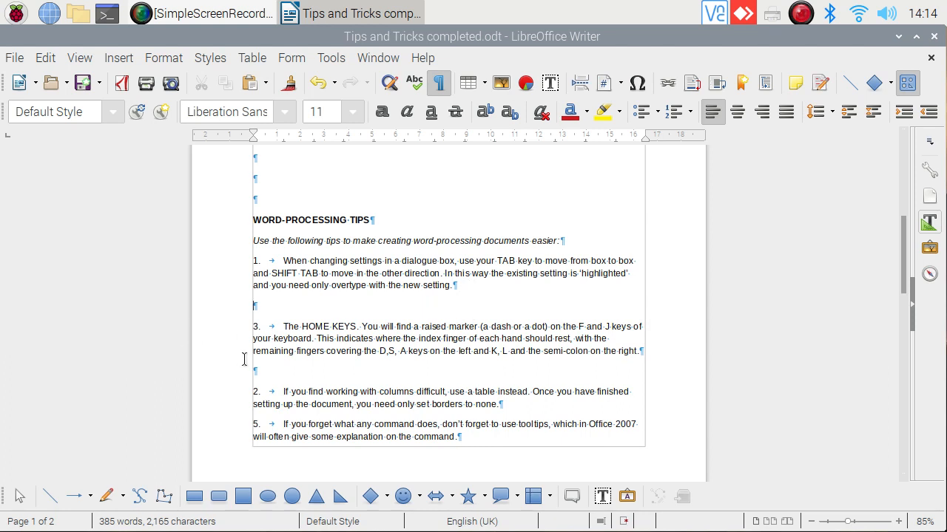
left_click_drag(245, 391, 512, 405)
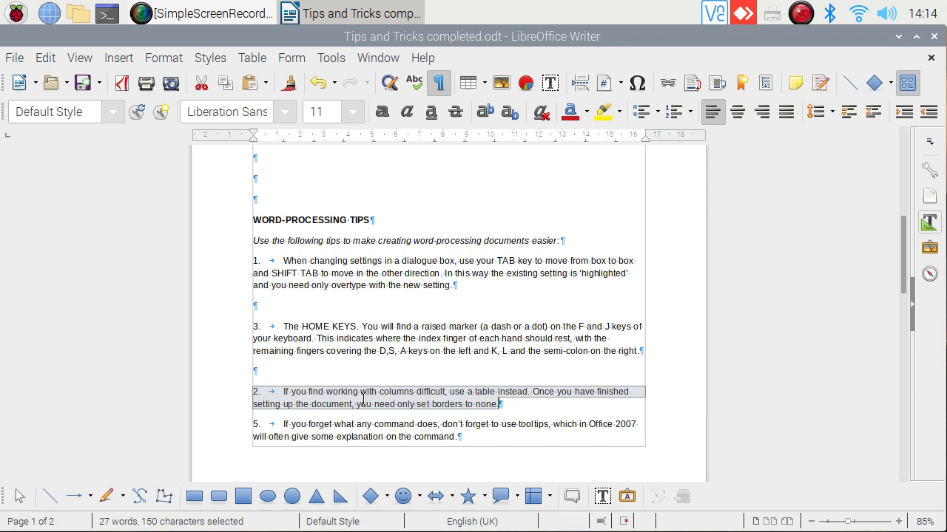
left_click_drag(362, 399, 293, 306)
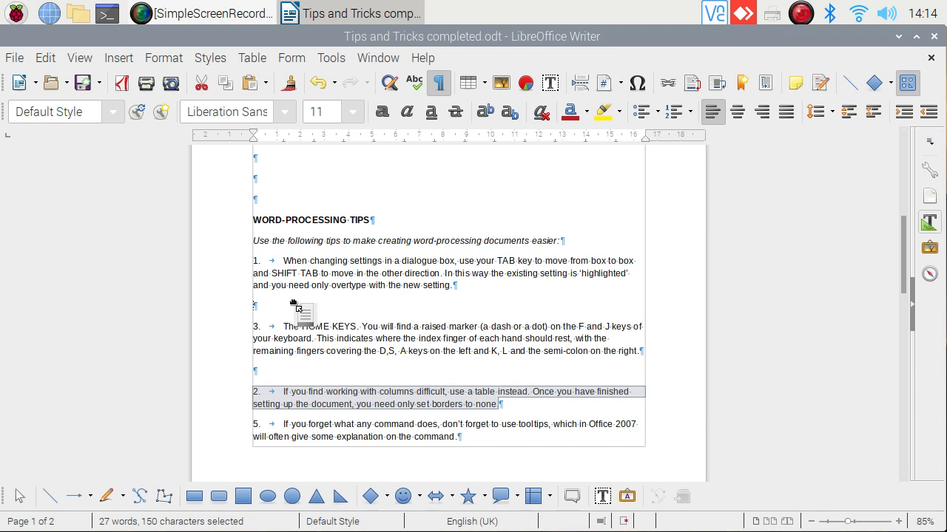
left_click_drag(293, 306, 293, 305)
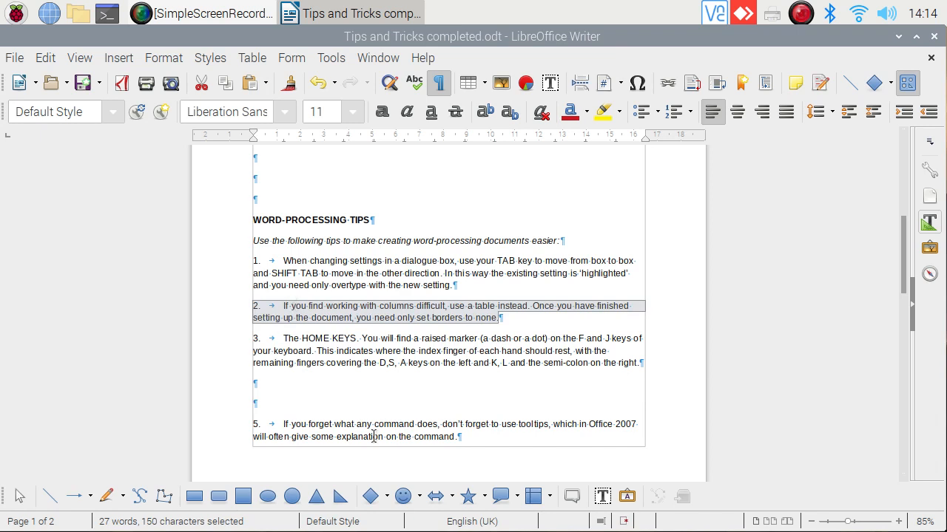
scroll(344, 340, "down", 3)
scroll(344, 340, "down", 3)
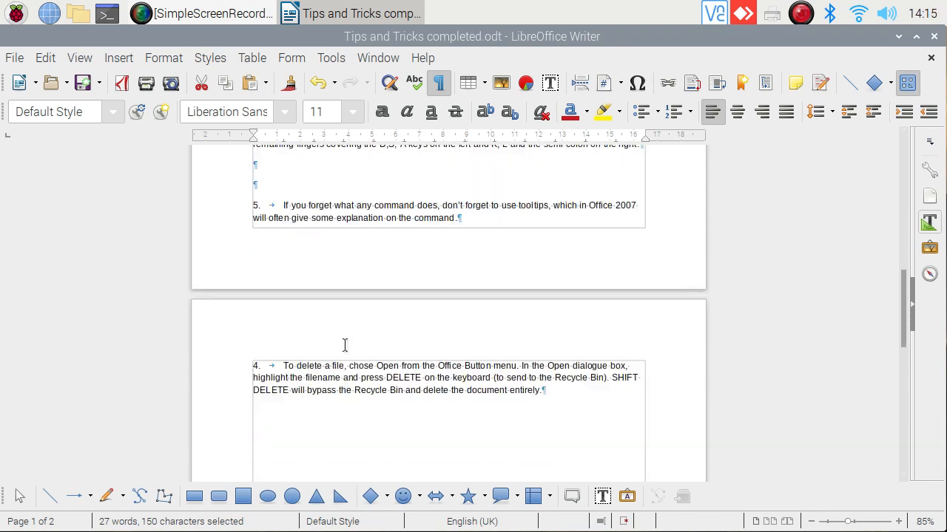
left_click_drag(235, 337, 549, 379)
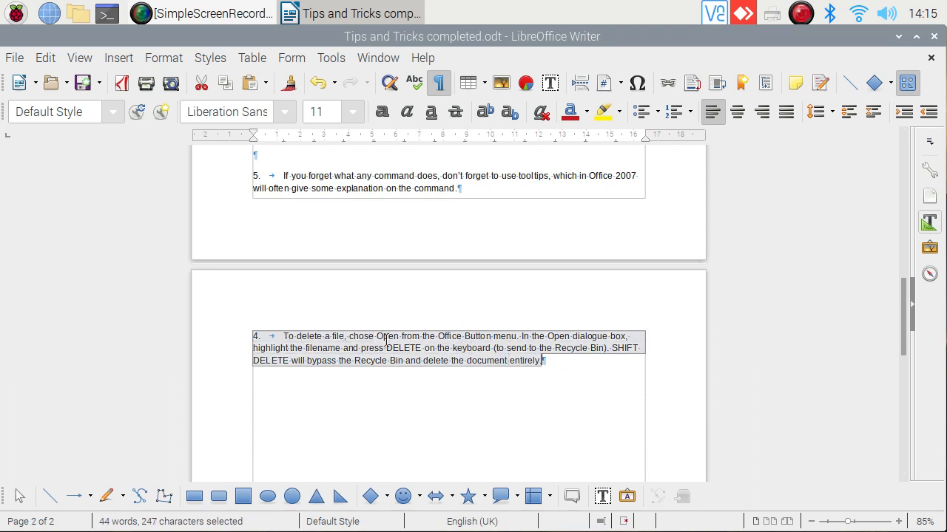
left_click(364, 417)
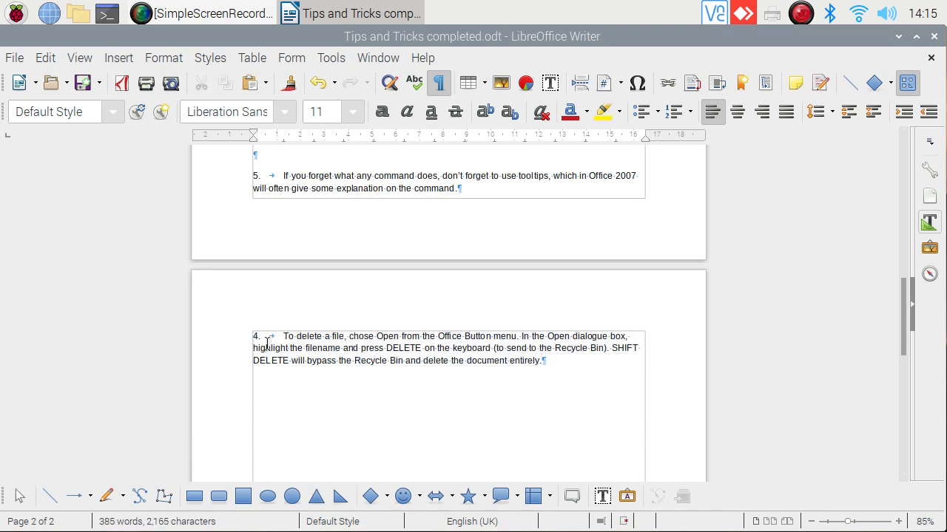
left_click_drag(249, 337, 430, 161)
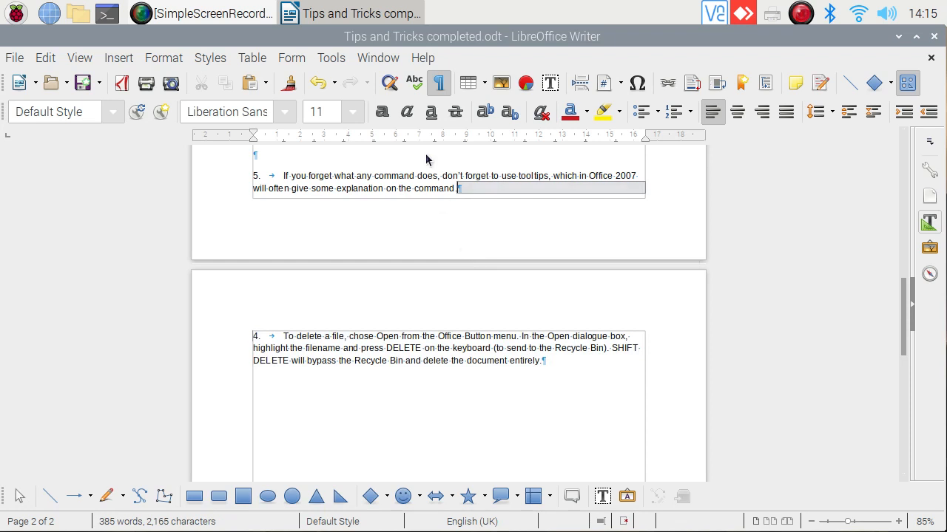
right_click(428, 168)
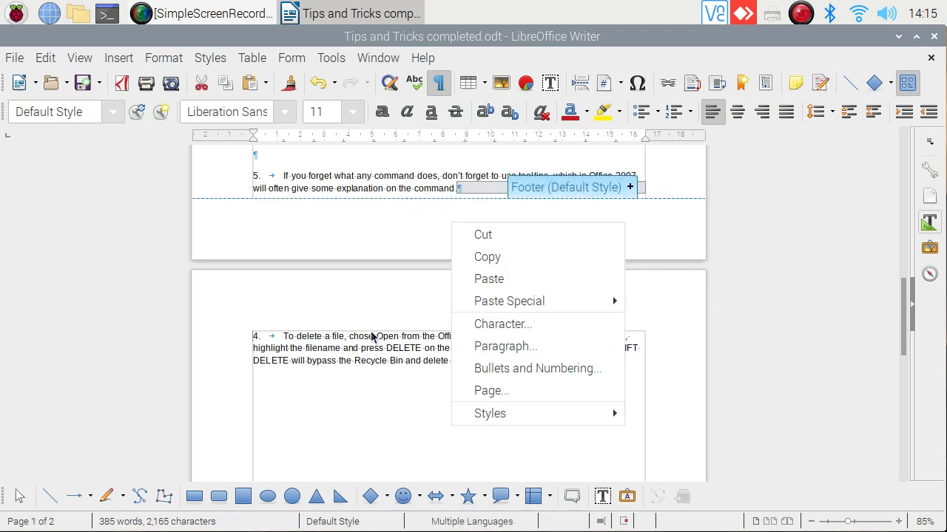
left_click(386, 363)
left_click(386, 353)
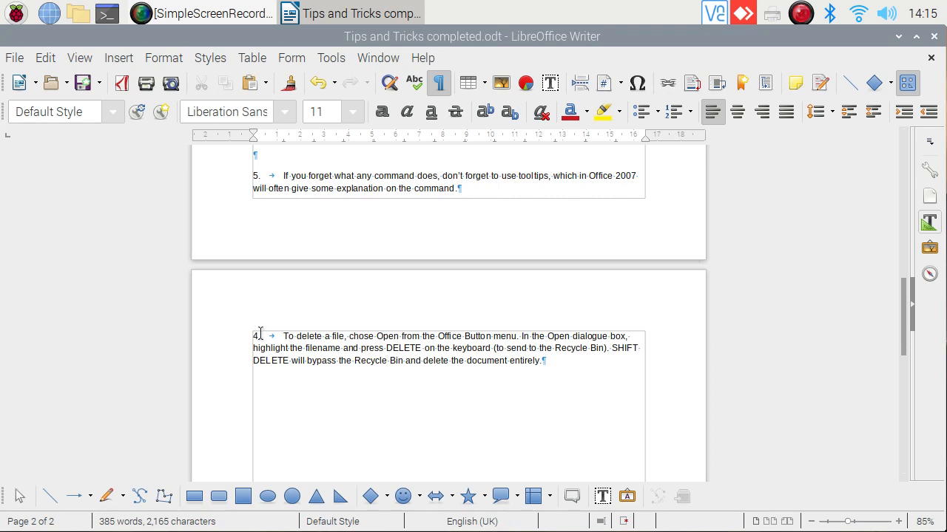
- Move the text of tip 4 about deleting a file into the blank paragraph directly above tip 5
left_click_drag(248, 336, 548, 364)
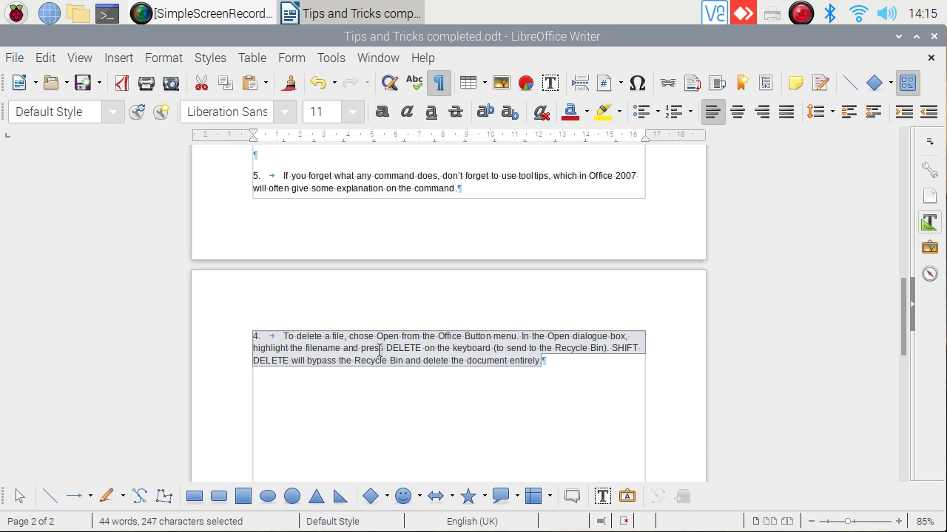
left_click_drag(379, 350, 271, 160)
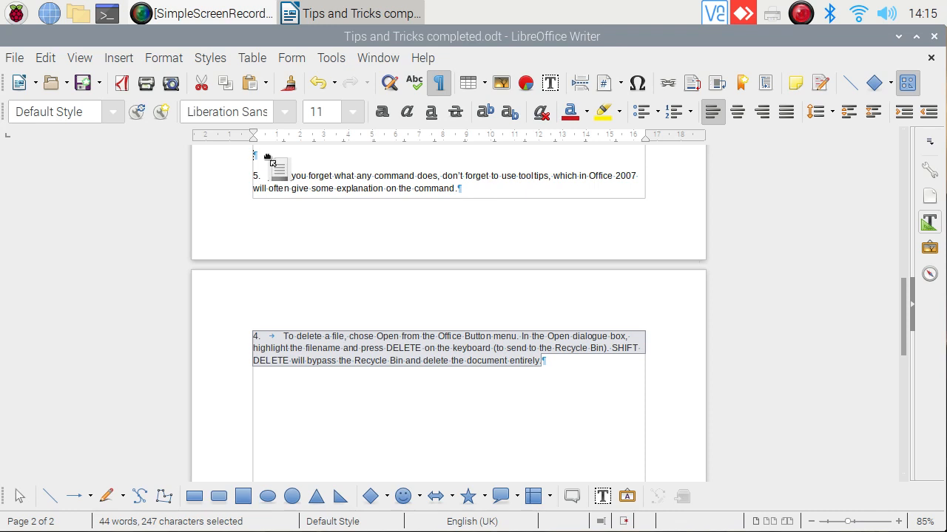
left_click_drag(268, 160, 267, 158)
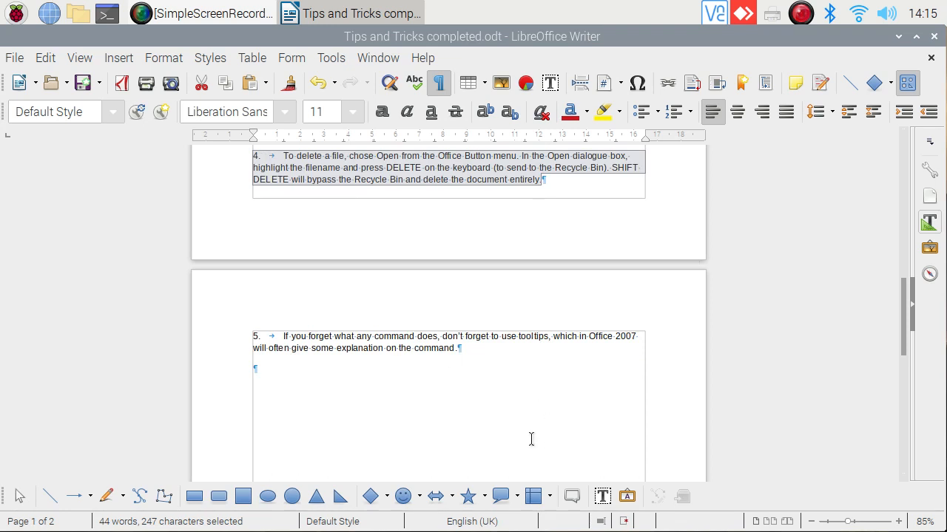
- Delete two of the blank paragraphs between guideline 5 and the heading WORD-PROCESSING TIPS
scroll(531, 438, "up", 1)
scroll(530, 438, "up", 10)
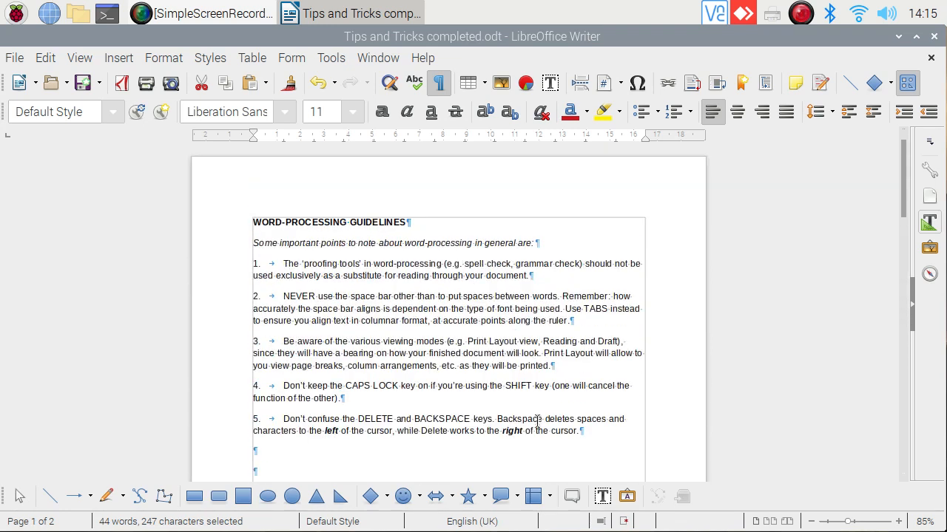
scroll(539, 439, "down", 12)
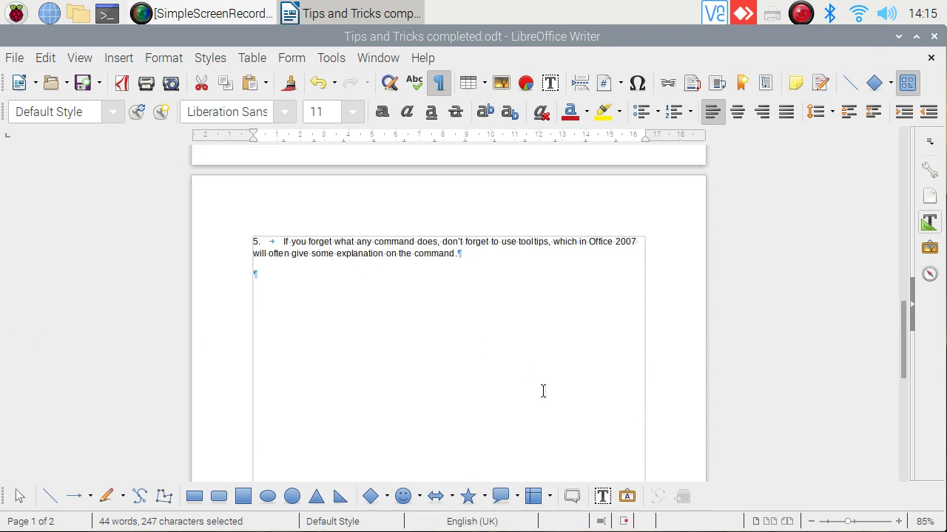
scroll(542, 393, "up", 3)
scroll(542, 393, "up", 12)
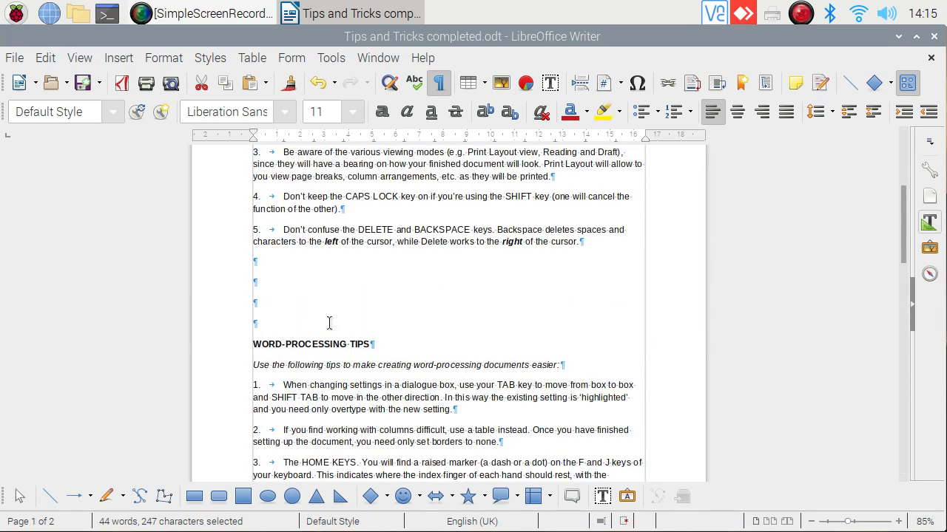
left_click(252, 262)
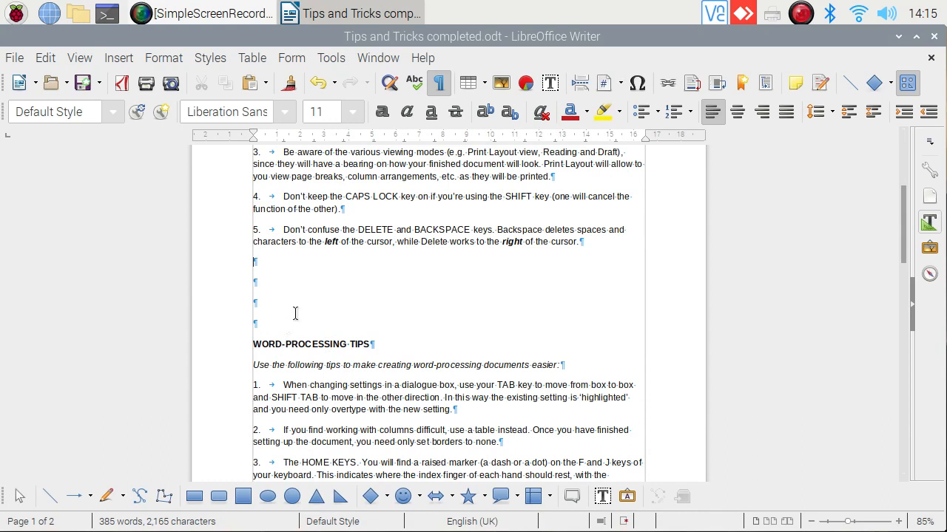
left_click(259, 282)
key("BackSpace")
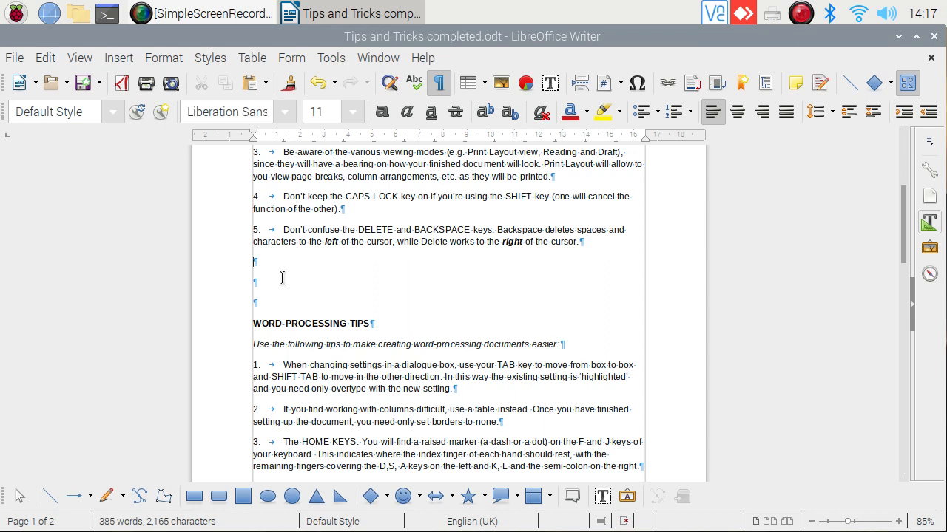
key("BackSpace")
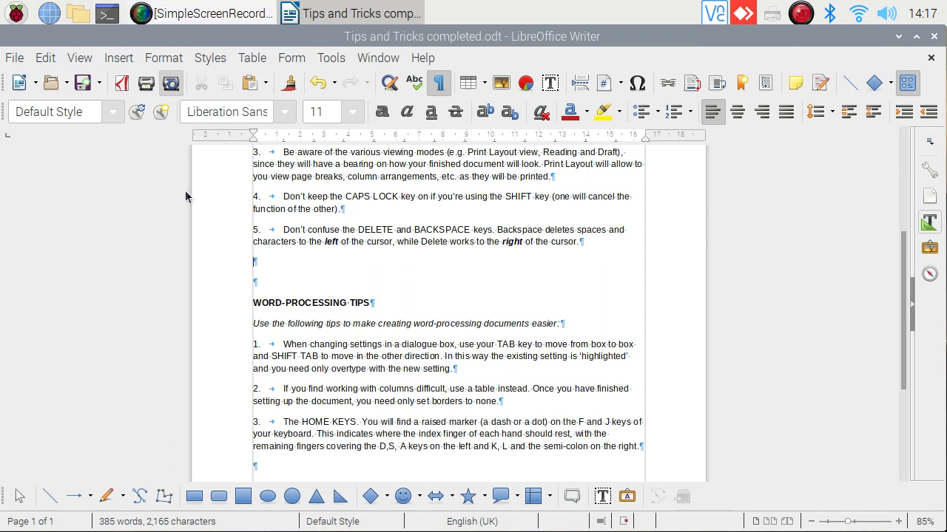
- Delete the blank paragraph between tips 3 and 4
scroll(383, 250, "down", 2)
scroll(384, 250, "down", 3)
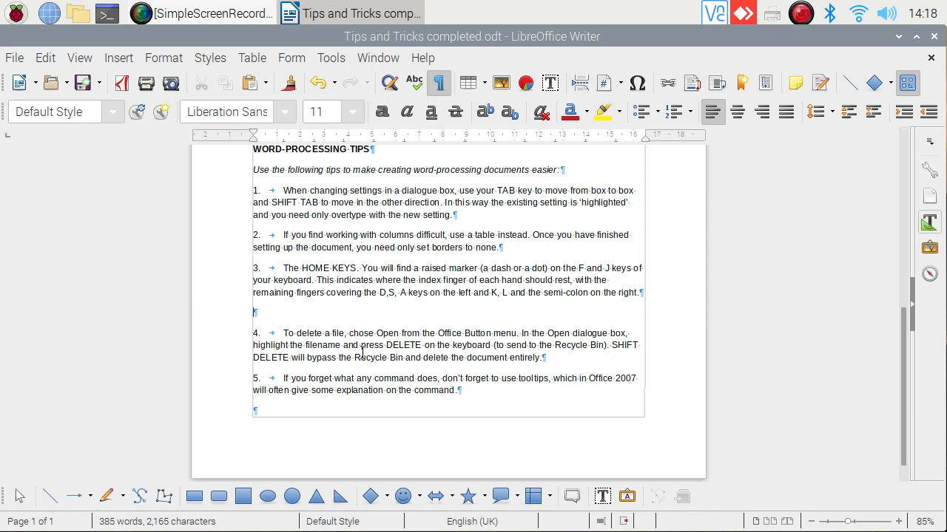
key("Delete")
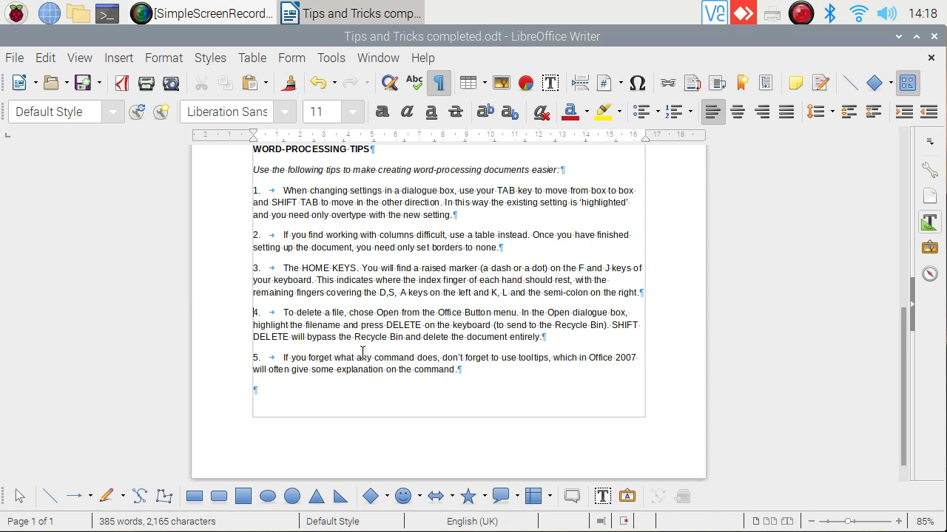
- Look over the guidelines and tips once more and save the changes to the document
scroll(412, 425, "up", 5)
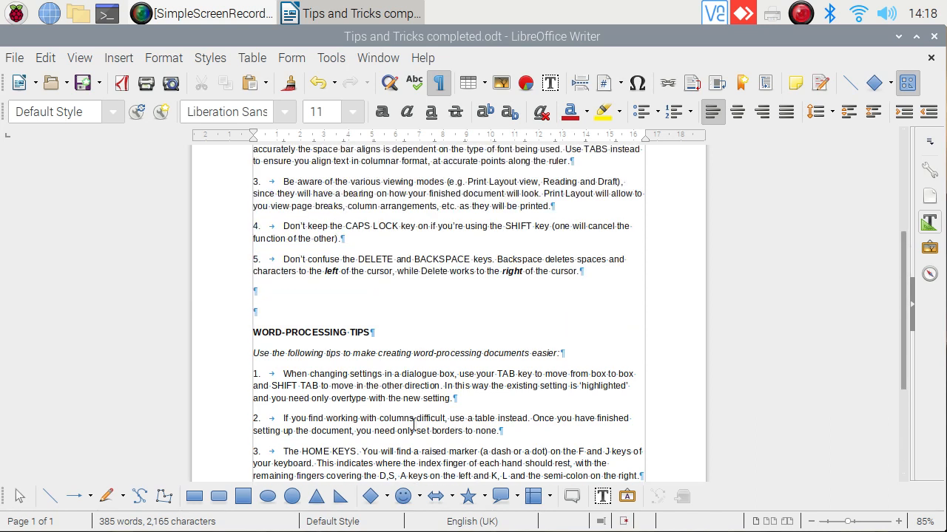
scroll(412, 424, "up", 4)
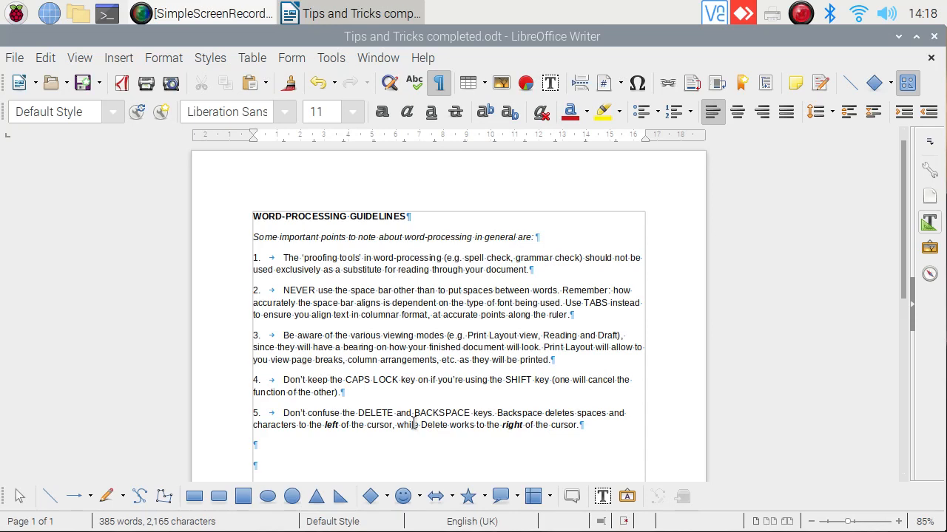
scroll(414, 423, "down", 1)
scroll(413, 423, "down", 2)
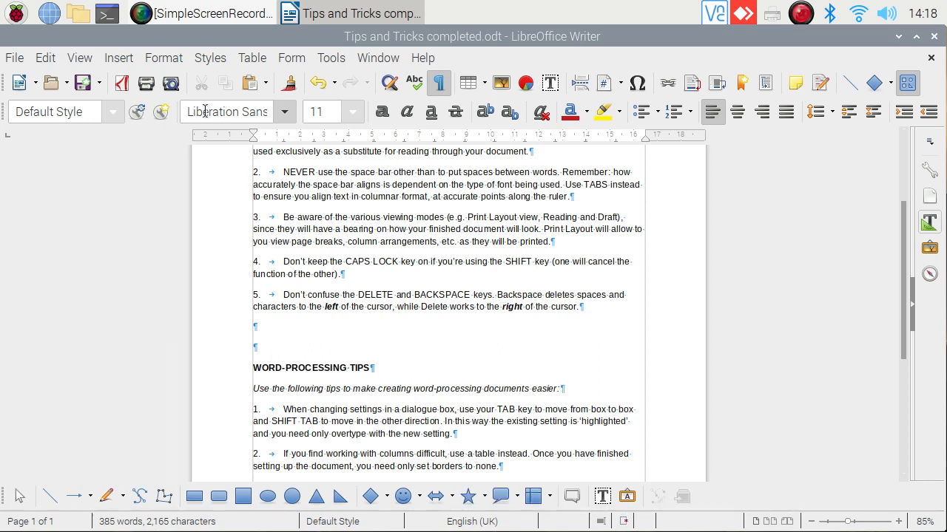
left_click(83, 88)
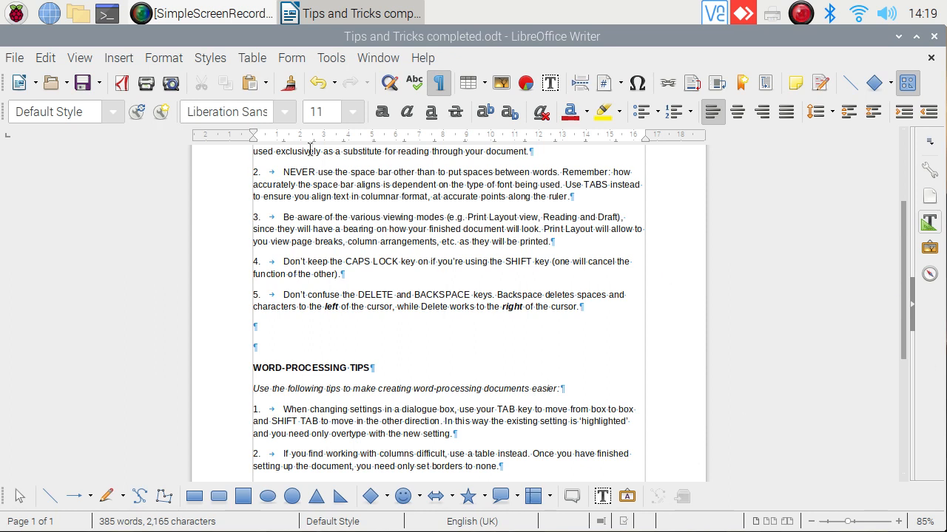
left_click(173, 19)
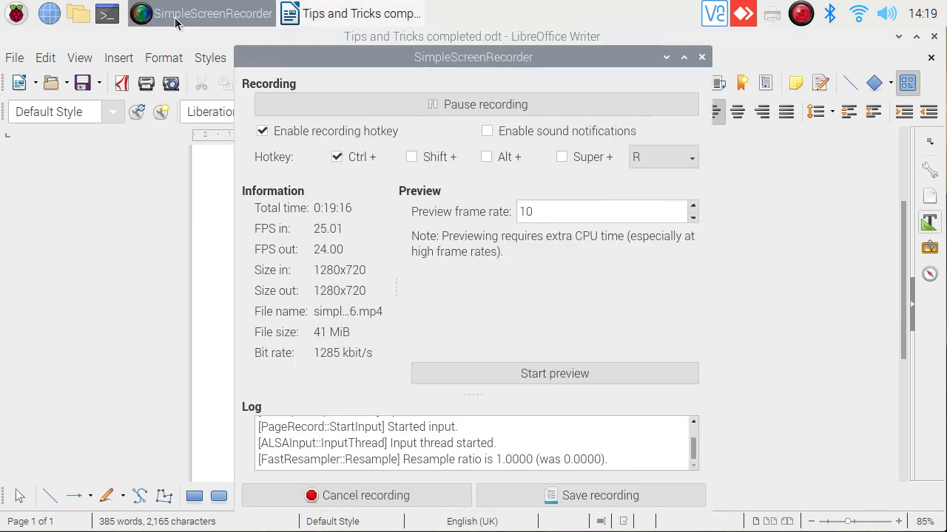